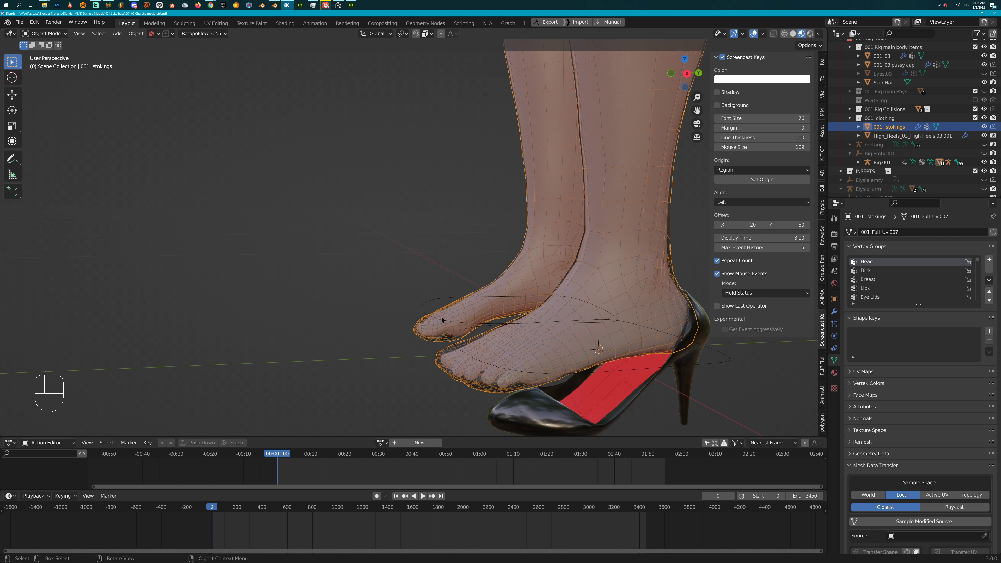
# - Examine how the stockings and feet sit relative to the high-heel shoes
pyautogui.keyDown('shift'); pyautogui.moveTo(441, 319); pyautogui.dragTo(421, 225, button='middle'); pyautogui.keyUp('shift')
pyautogui.scroll(2, 393, 237)
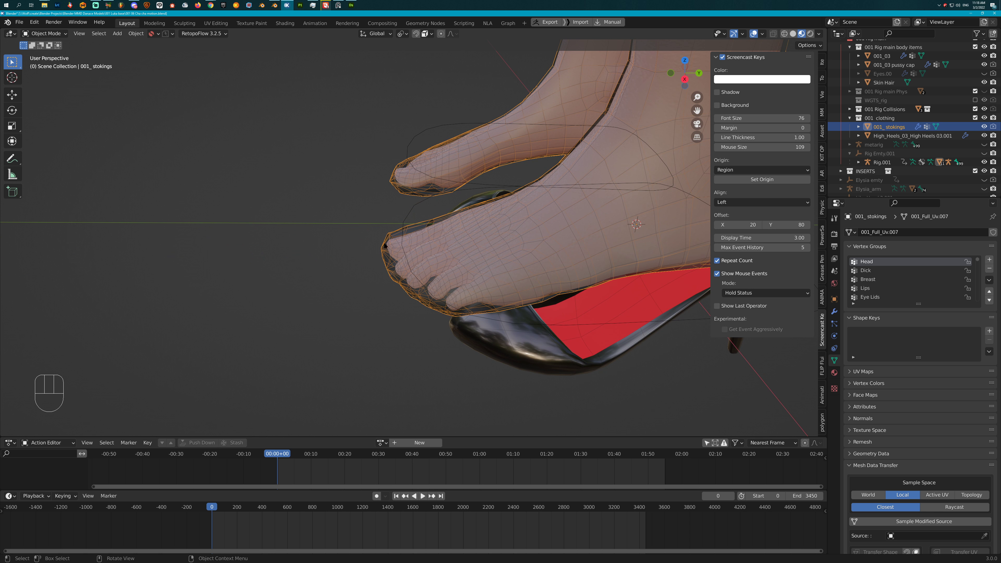
pyautogui.moveTo(397, 276); pyautogui.dragTo(438, 235, button='middle')
pyautogui.moveTo(503, 263); pyautogui.dragTo(446, 289, button='middle')
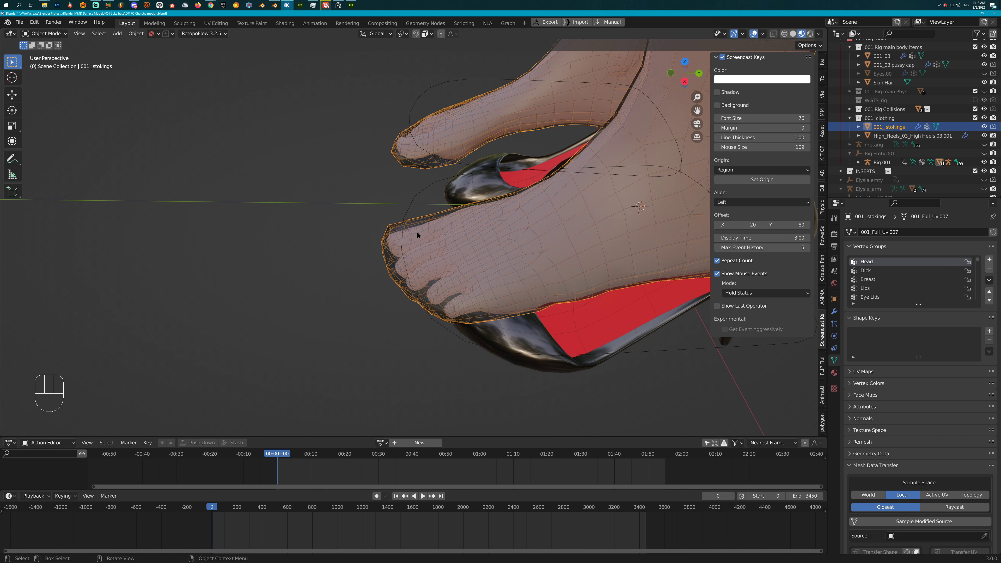
pyautogui.moveTo(425, 245); pyautogui.dragTo(461, 242, button='middle')
pyautogui.scroll(-2, 461, 242)
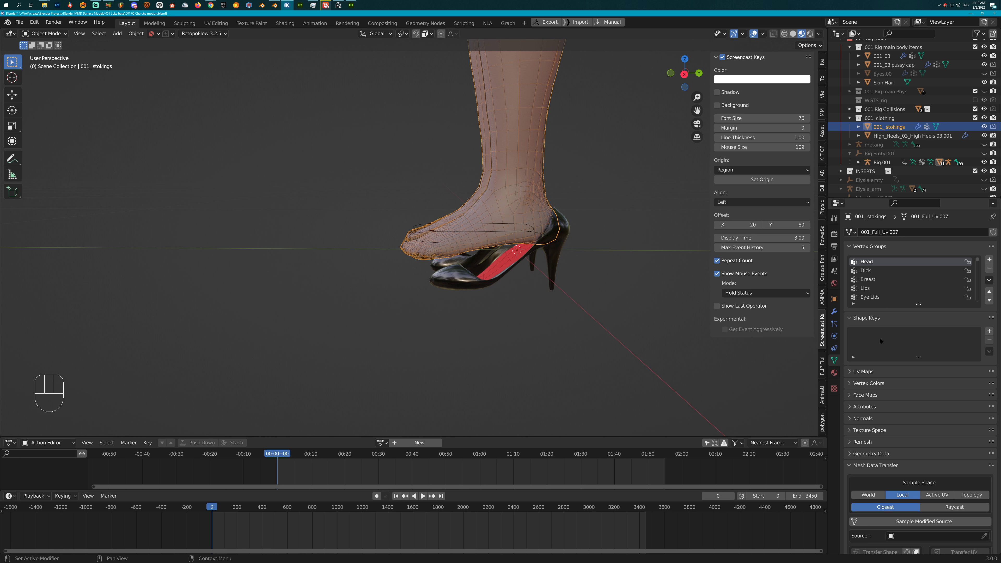
pyautogui.press('g')
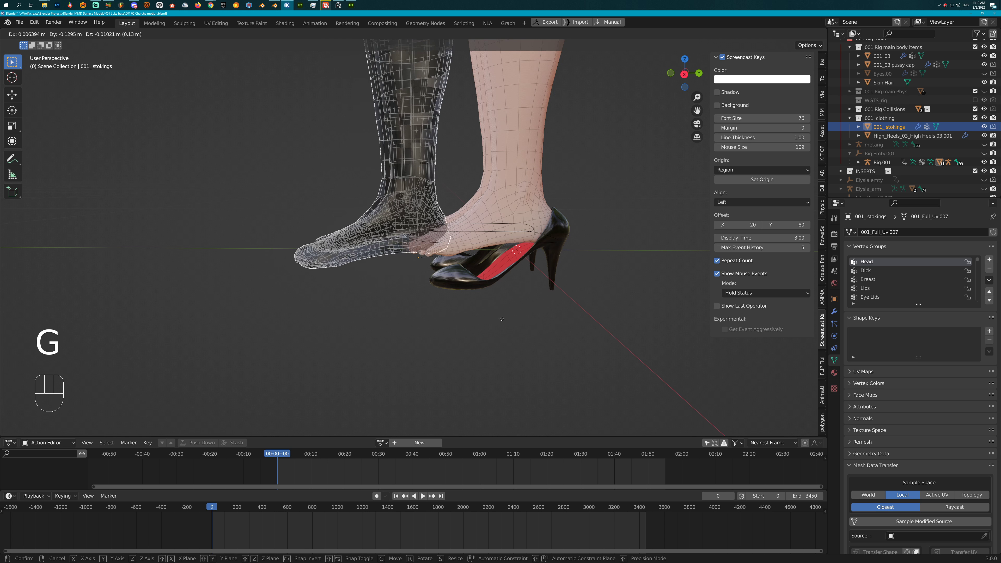
pyautogui.rightClick(518, 320)
# - Preview the High heels S shape key on the 001_03 body mesh at 1.000 and reset it to 0.000
pyautogui.click(509, 220)
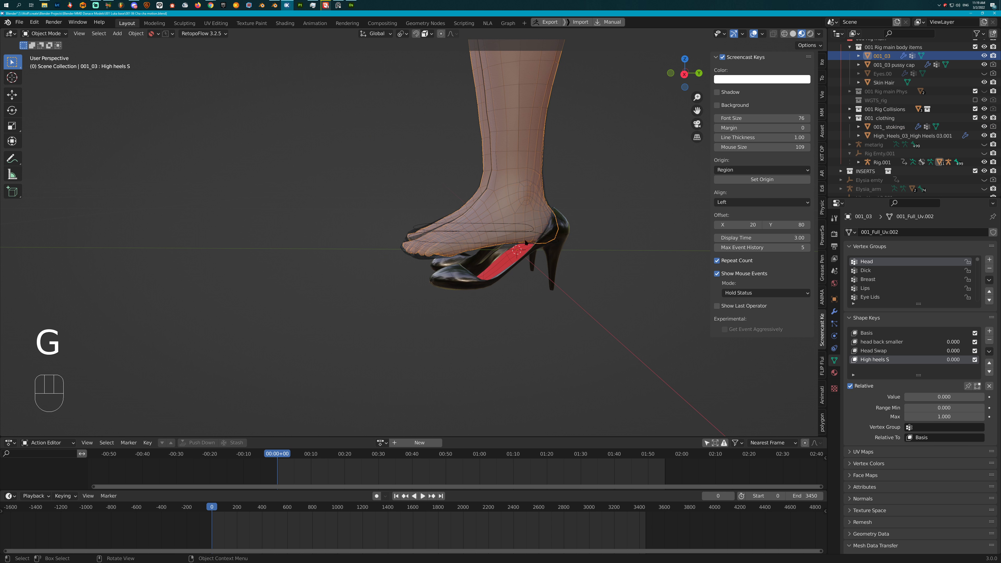
pyautogui.moveTo(518, 233); pyautogui.dragTo(515, 228, button='middle')
pyautogui.moveTo(906, 396); pyautogui.dragTo(984, 396)
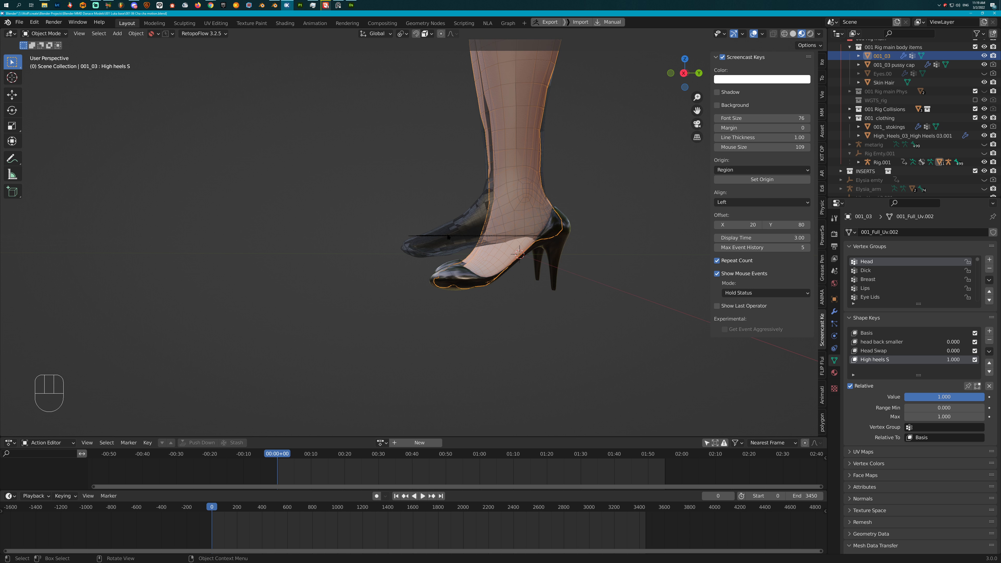
pyautogui.moveTo(517, 262); pyautogui.dragTo(596, 267, button='middle')
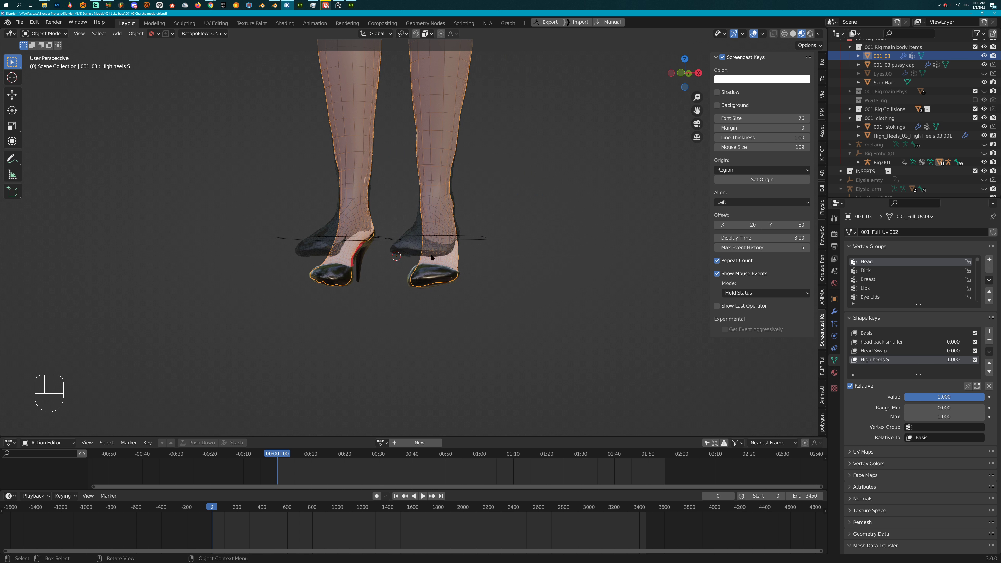
pyautogui.moveTo(432, 256); pyautogui.dragTo(512, 288, button='middle')
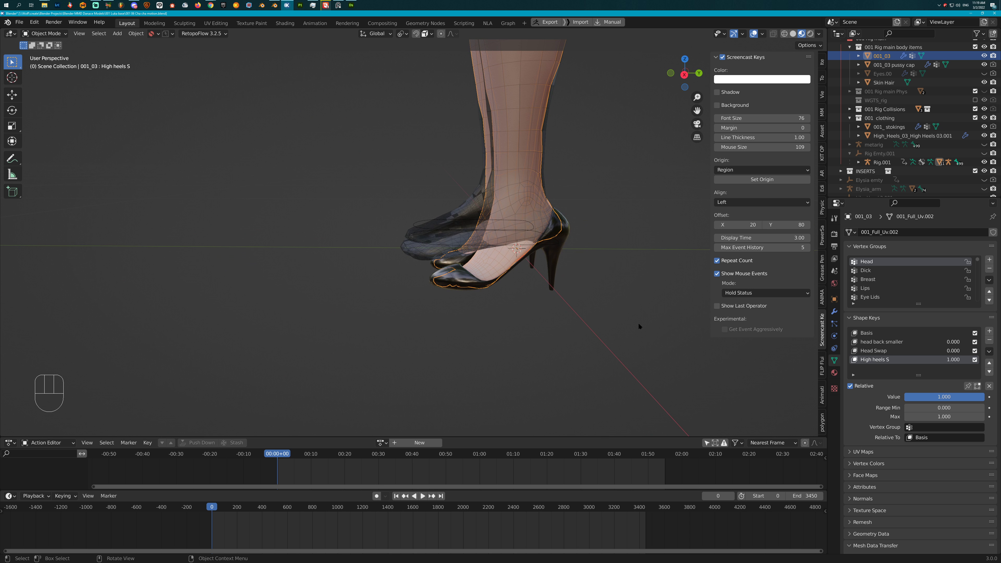
pyautogui.moveTo(953, 397); pyautogui.dragTo(897, 399)
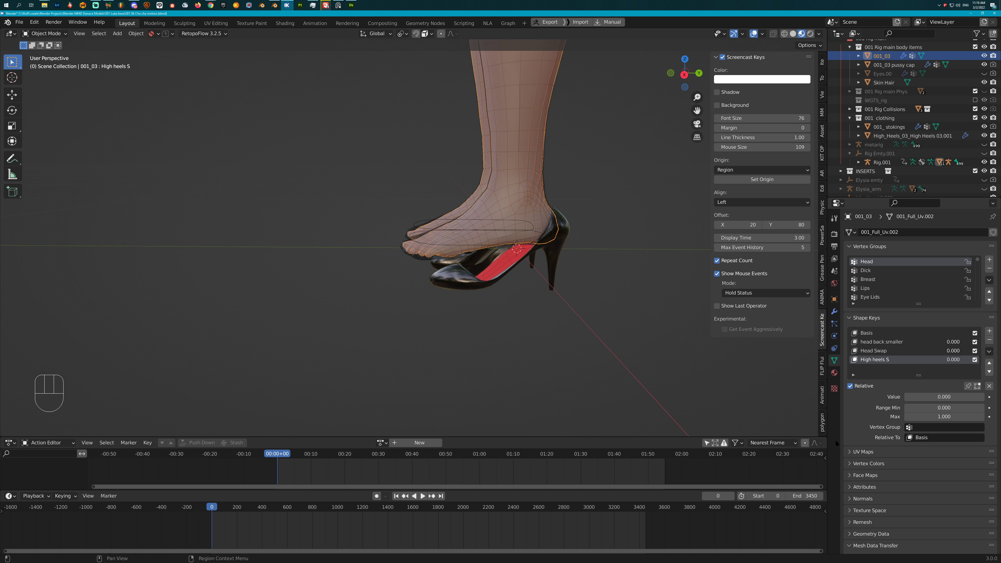
pyautogui.moveTo(518, 266); pyautogui.dragTo(490, 242, button='middle')
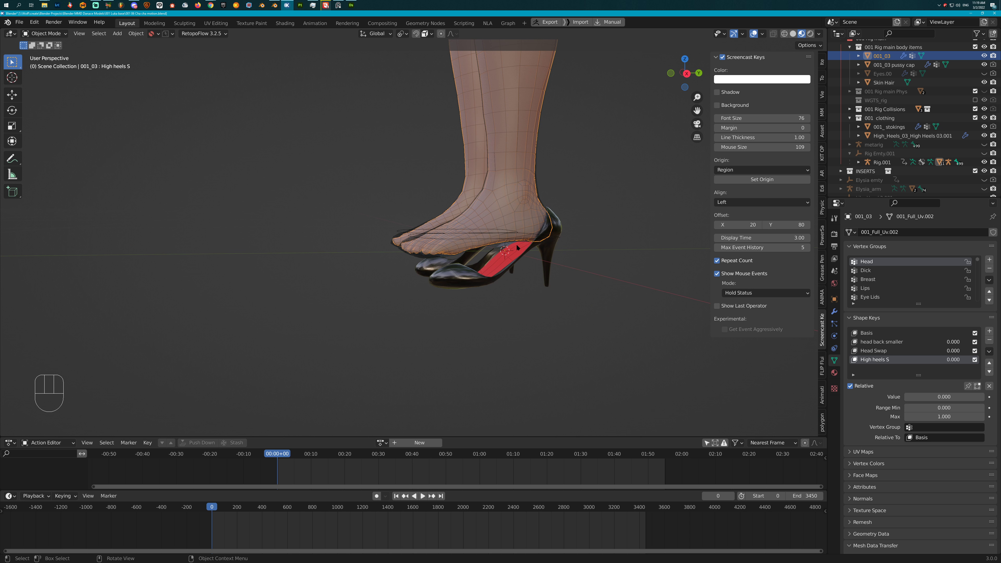
# - Compare the shape keys and Mesh Data Transfer settings of the stockings with those of the 001_03 body mesh
pyautogui.click(501, 212)
pyautogui.scroll(-2, 880, 460)
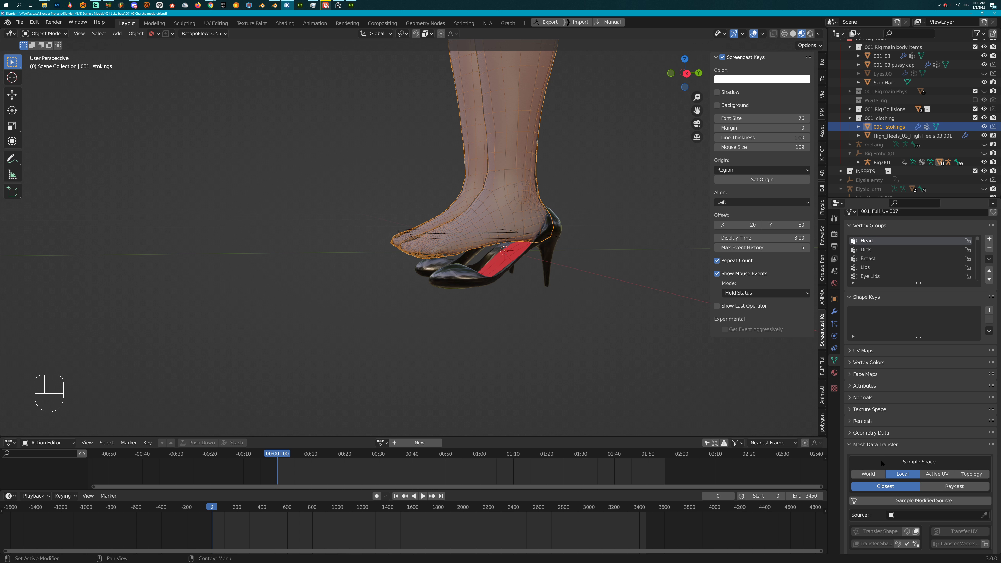
pyautogui.scroll(-2, 880, 460)
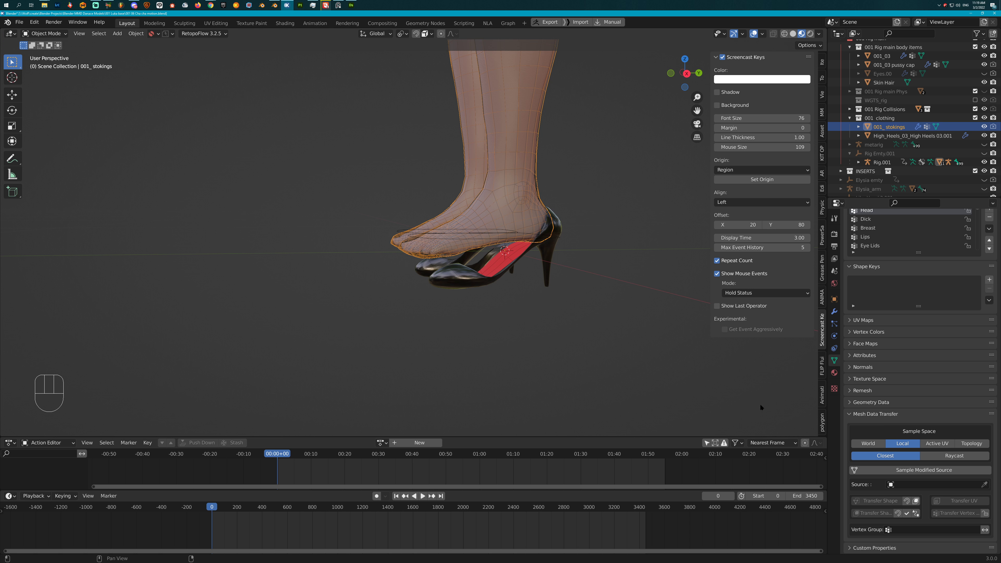
pyautogui.moveTo(507, 366); pyautogui.dragTo(480, 223, button='middle')
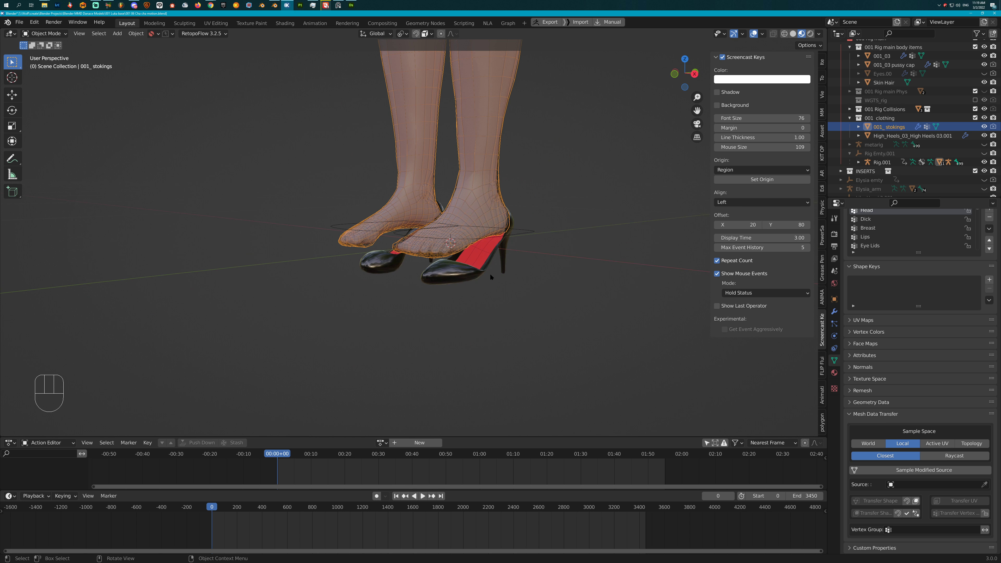
pyautogui.moveTo(493, 279); pyautogui.dragTo(492, 270, button='middle')
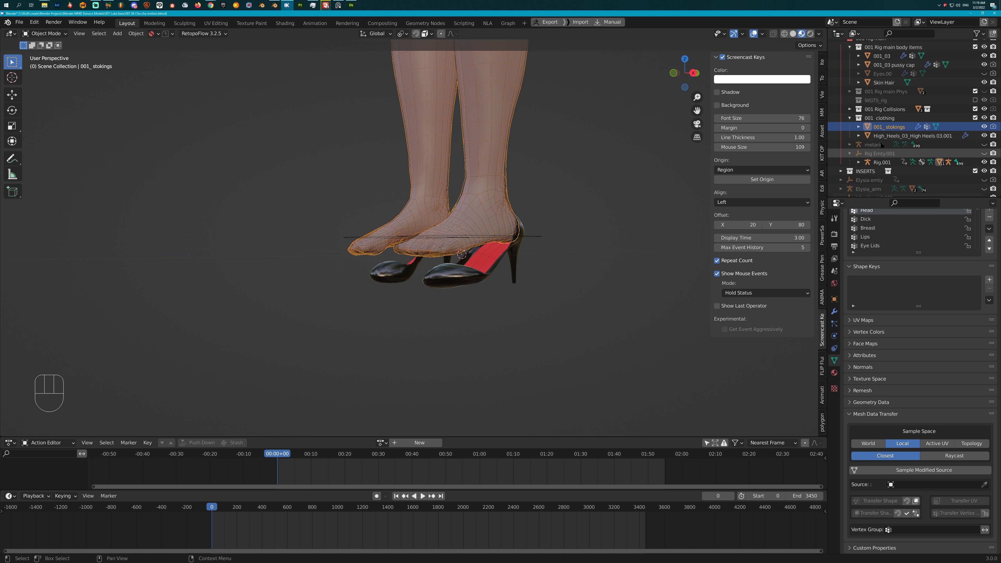
pyautogui.scroll(3, 884, 128)
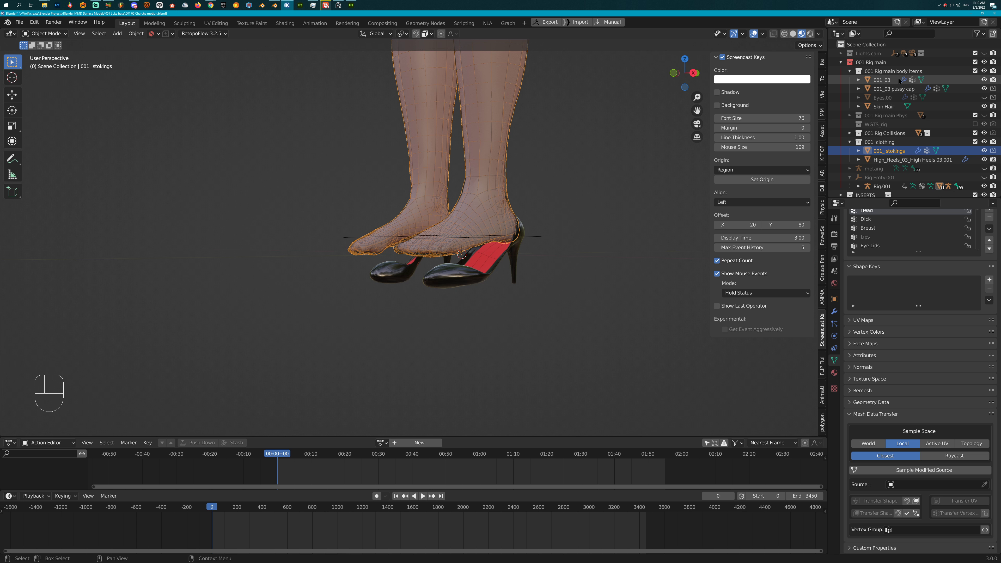
pyautogui.click(888, 80)
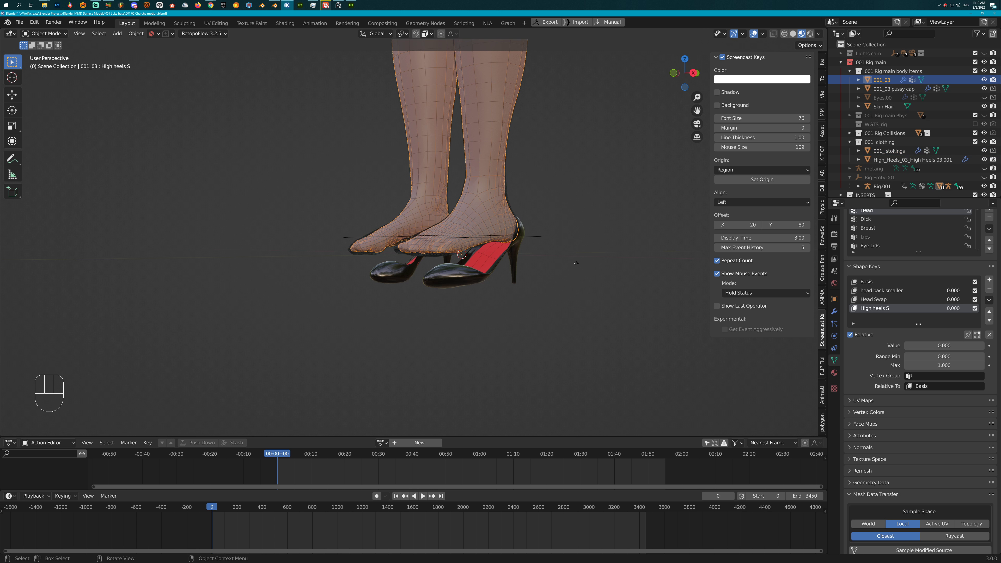
pyautogui.press('g')
pyautogui.rightClick(560, 282)
# - Transfer the shape keys from the 001_03 body mesh to the stockings with Mesh Data Transfer, using Local space and Closest sampling
pyautogui.click(435, 238)
pyautogui.click(433, 244)
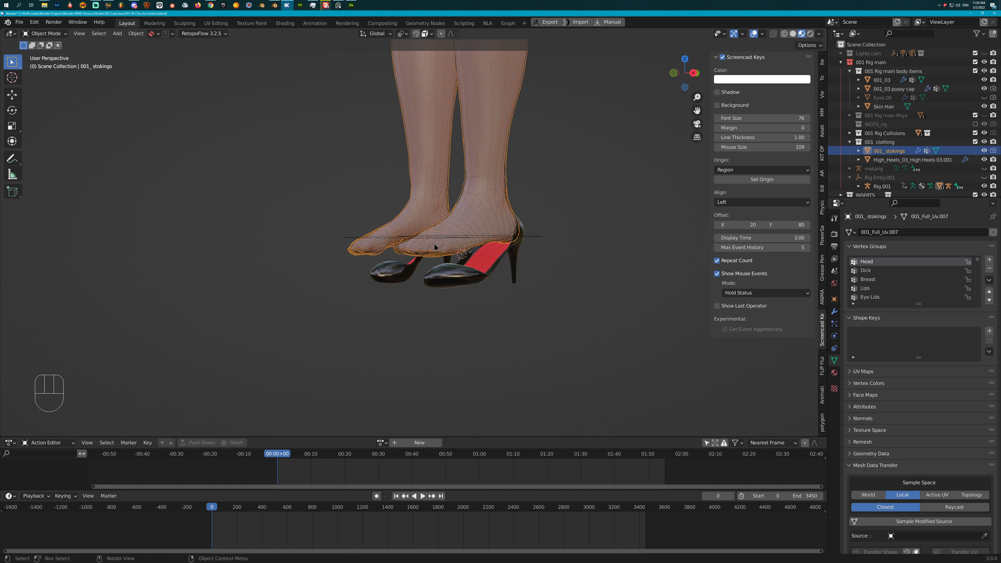
pyautogui.scroll(-3, 882, 417)
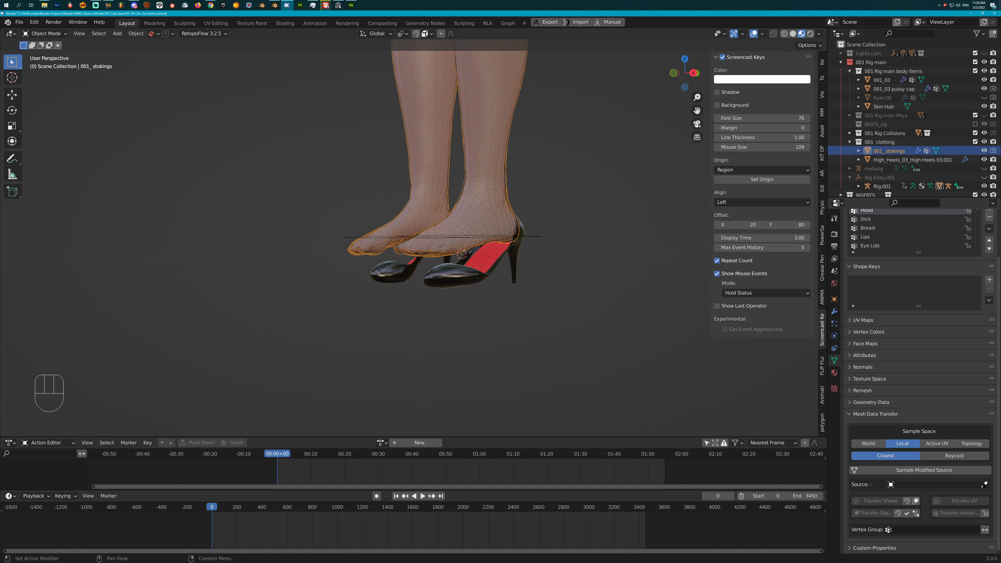
pyautogui.click(984, 484)
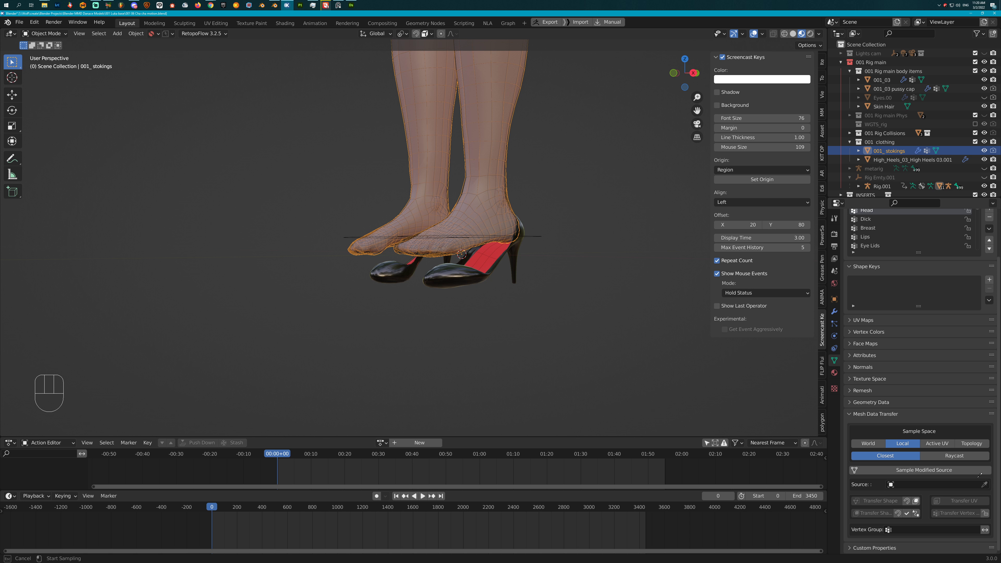
pyautogui.click(888, 78)
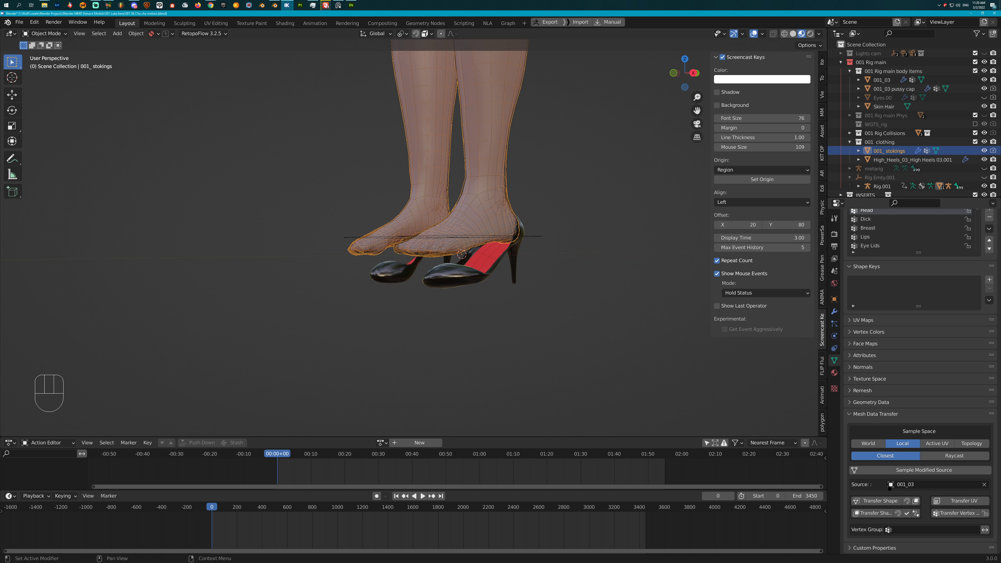
pyautogui.click(873, 513)
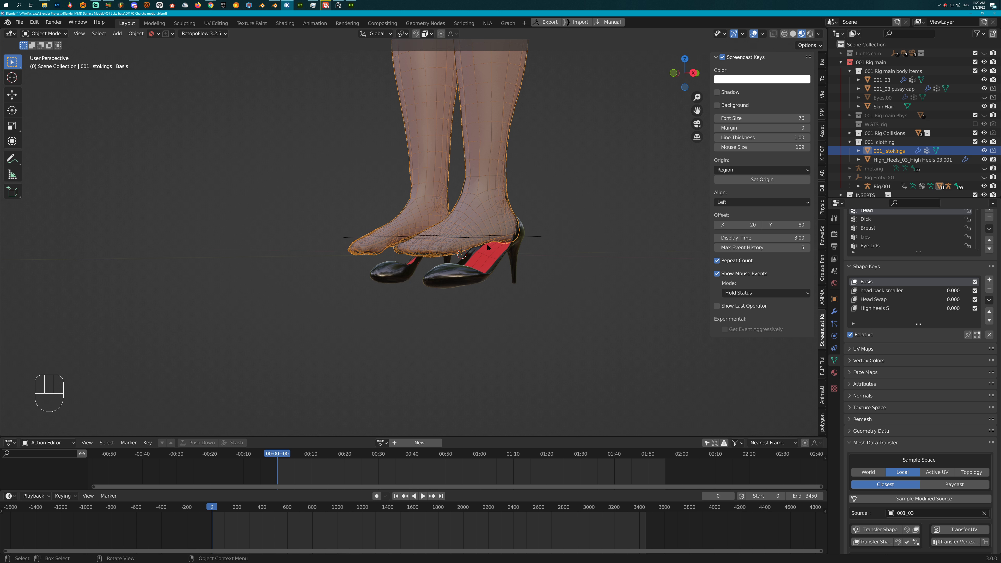
# - Set the High heels S shape key on the stockings to 1.000
pyautogui.click(442, 247)
pyautogui.click(444, 251)
pyautogui.press('g')
pyautogui.rightClick(598, 317)
pyautogui.moveTo(598, 318); pyautogui.dragTo(533, 326, button='middle')
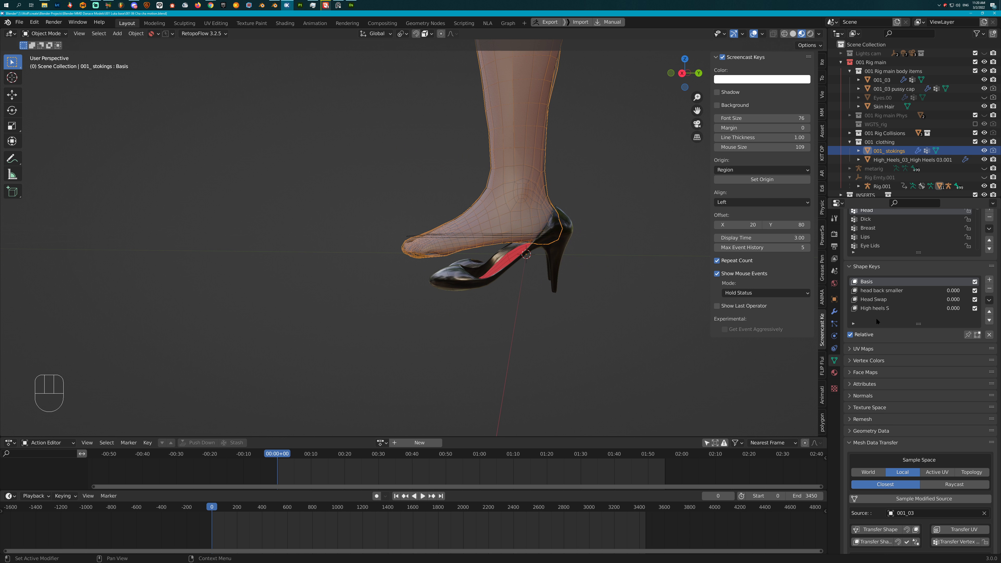
pyautogui.click(873, 309)
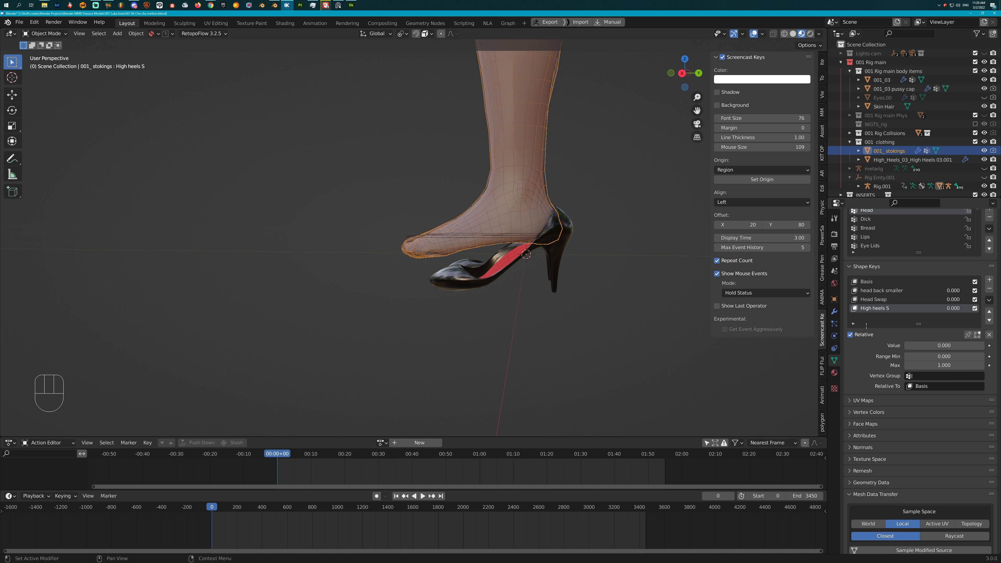
pyautogui.moveTo(911, 345); pyautogui.dragTo(982, 345)
pyautogui.moveTo(551, 329)
pyautogui.mouseDown(button='middle')
pyautogui.moveTo(659, 330)
pyautogui.moveTo(555, 334)
pyautogui.moveTo(560, 316)
pyautogui.mouseUp(button='middle')
# - Set the High heels S shape key on the 001_03 body mesh to 1.000
pyautogui.click(497, 205)
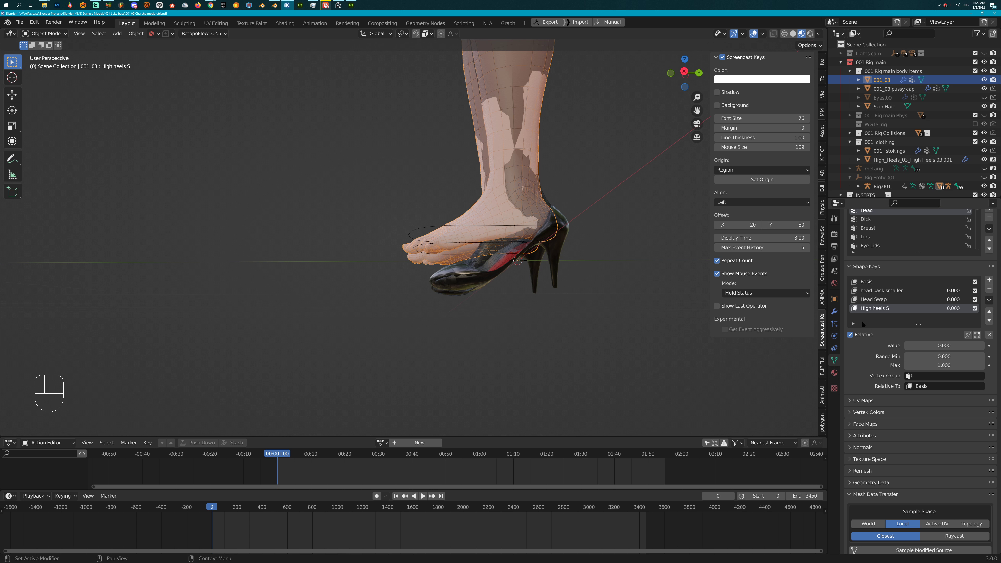
pyautogui.moveTo(909, 345); pyautogui.dragTo(937, 345)
pyautogui.moveTo(570, 329); pyautogui.dragTo(564, 329)
# - Examine how the feet and stockings fit inside the toes of both shoes
pyautogui.moveTo(398, 295); pyautogui.dragTo(494, 332, button='middle')
pyautogui.scroll(3, 433, 291)
pyautogui.moveTo(439, 306); pyautogui.dragTo(409, 242, button='middle')
pyautogui.scroll(4, 425, 262)
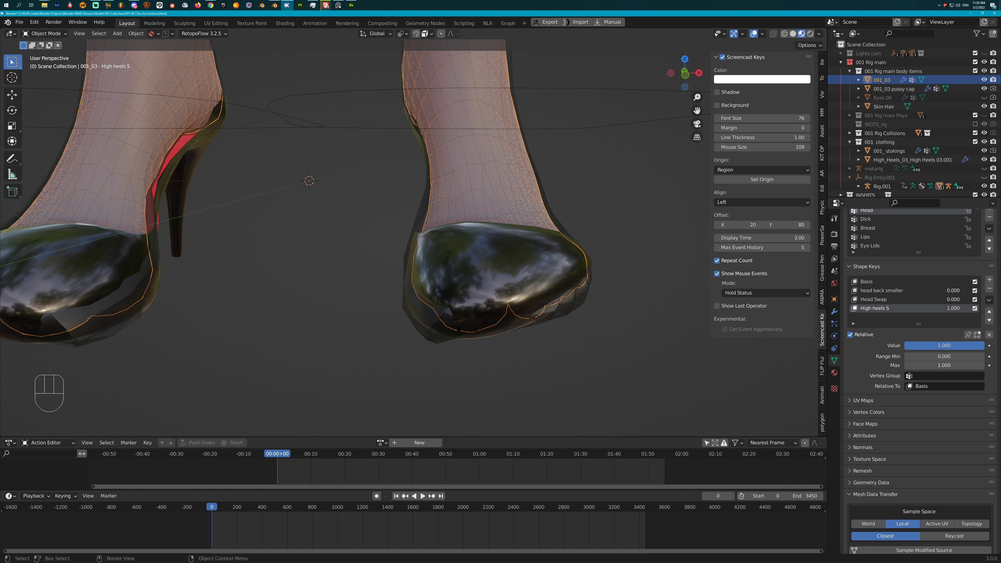
pyautogui.moveTo(416, 279); pyautogui.dragTo(468, 265, button='middle')
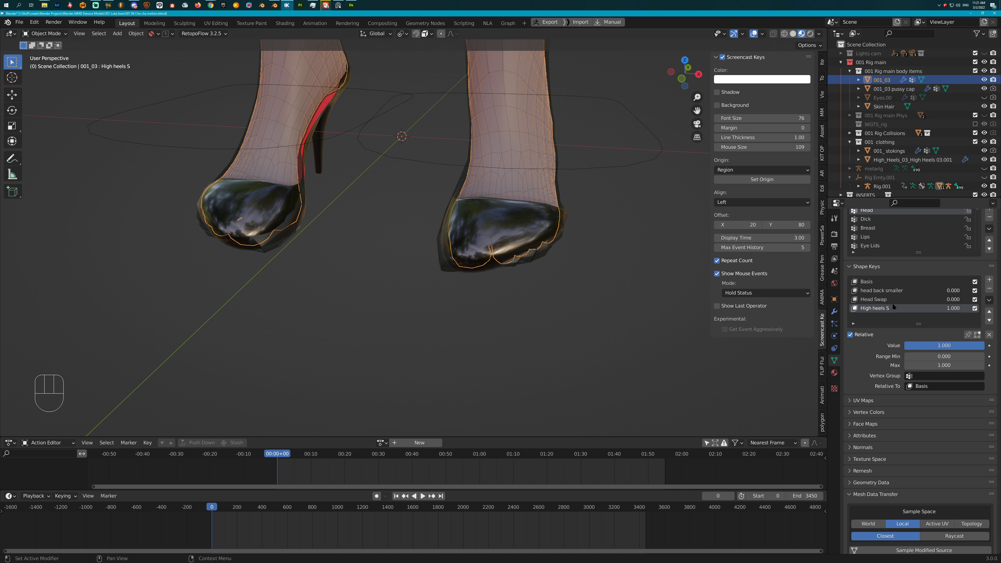
pyautogui.moveTo(464, 251); pyautogui.dragTo(480, 229, button='middle')
pyautogui.moveTo(545, 244)
pyautogui.mouseDown(button='middle')
pyautogui.moveTo(533, 265)
pyautogui.moveTo(504, 237)
pyautogui.moveTo(542, 232)
pyautogui.mouseUp(button='middle')
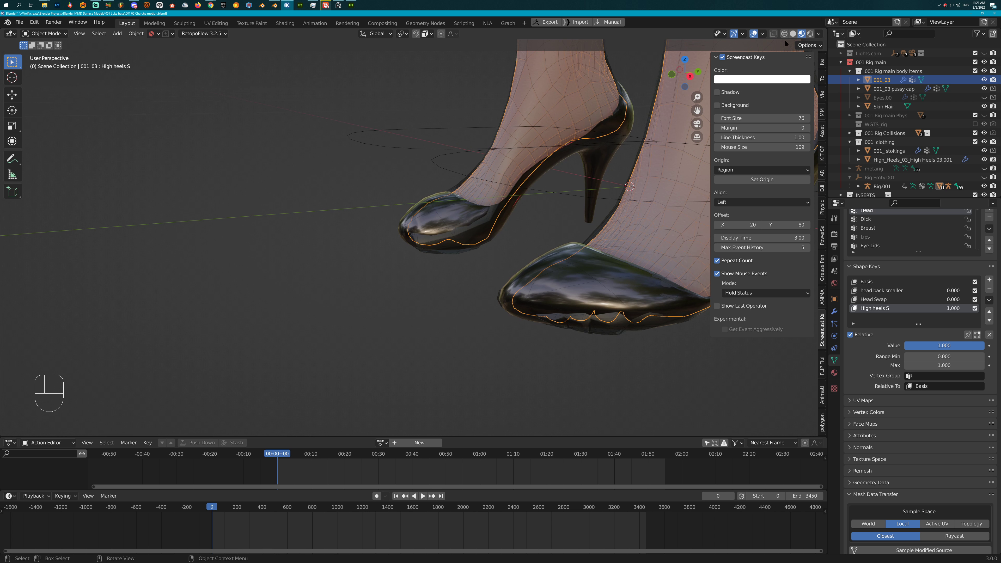
# - Switch the viewport to solid shading and inspect the stocking mesh around the shoe toes
pyautogui.click(792, 33)
pyautogui.moveTo(460, 312)
pyautogui.mouseDown(button='middle')
pyautogui.moveTo(473, 350)
pyautogui.moveTo(522, 336)
pyautogui.moveTo(496, 286)
pyautogui.moveTo(437, 283)
pyautogui.mouseUp(button='middle')
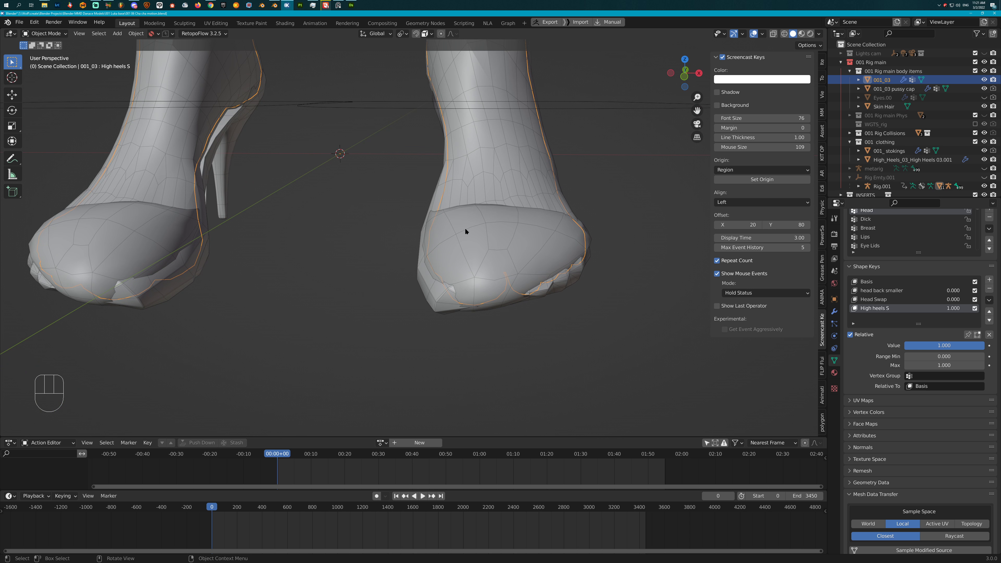
pyautogui.moveTo(495, 254); pyautogui.dragTo(491, 286, button='middle')
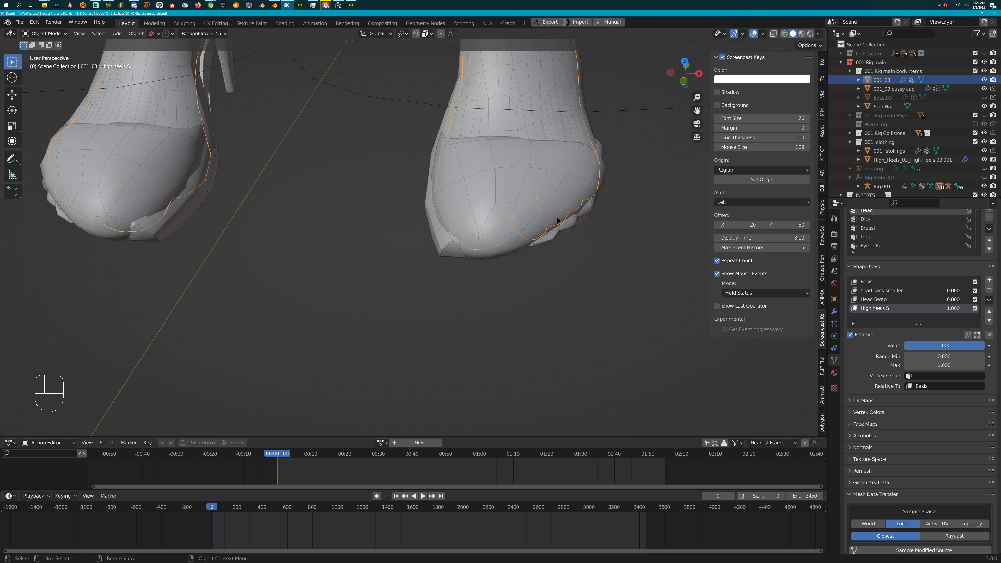
pyautogui.moveTo(437, 207); pyautogui.dragTo(491, 256, button='middle')
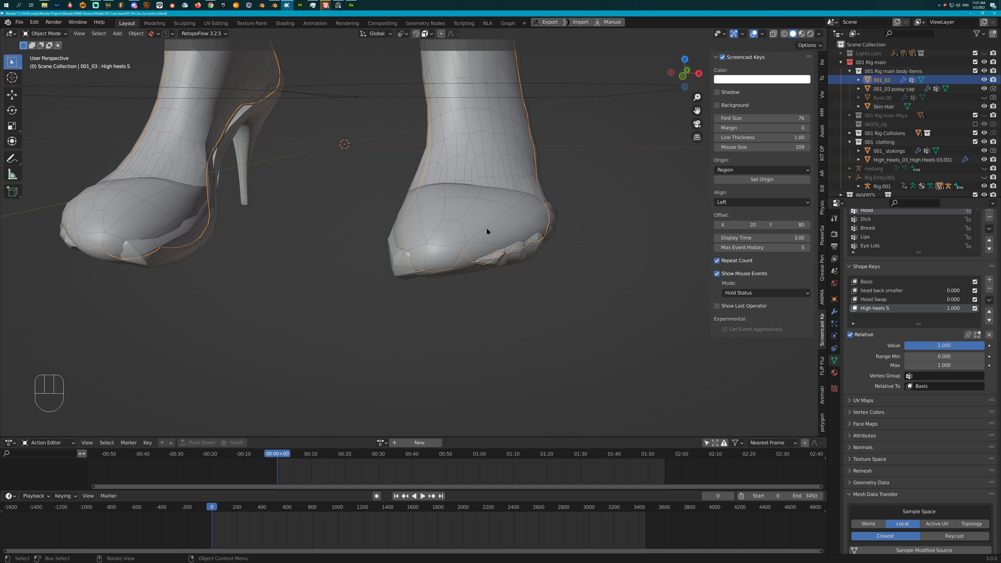
pyautogui.moveTo(487, 228); pyautogui.dragTo(452, 256, button='middle')
pyautogui.scroll(3, 446, 256)
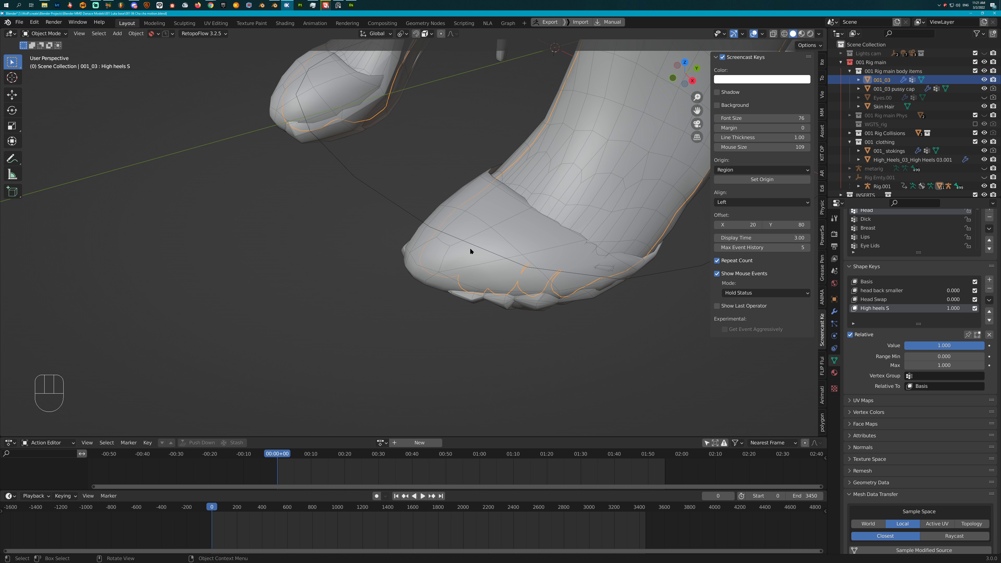
pyautogui.moveTo(510, 268); pyautogui.dragTo(511, 250, button='middle')
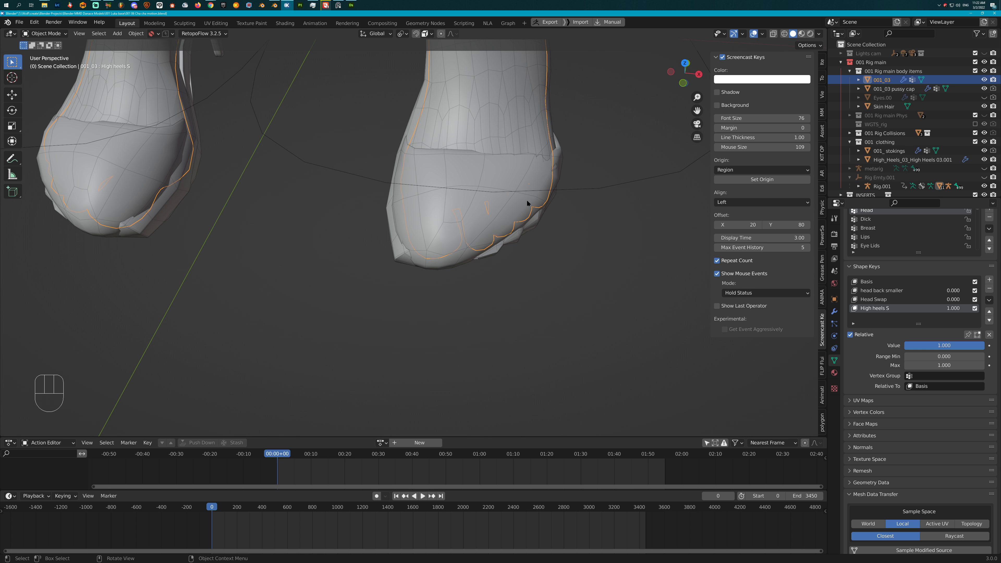
pyautogui.moveTo(518, 242); pyautogui.dragTo(487, 245, button='middle')
# - Hide the High_Heels_03 shoes in the 001 clothing collection
pyautogui.click(537, 238)
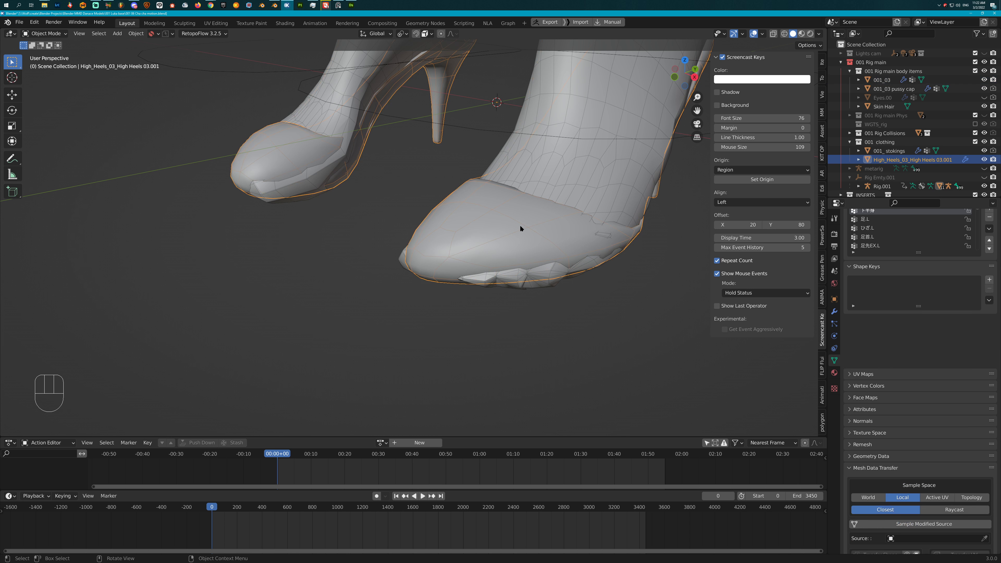
pyautogui.scroll(-1, 489, 226)
pyautogui.scroll(-2, 501, 231)
pyautogui.moveTo(499, 242); pyautogui.dragTo(551, 254, button='middle')
pyautogui.click(983, 159)
# - Add a new shape key to the stockings with its value at 1.000
pyautogui.click(466, 239)
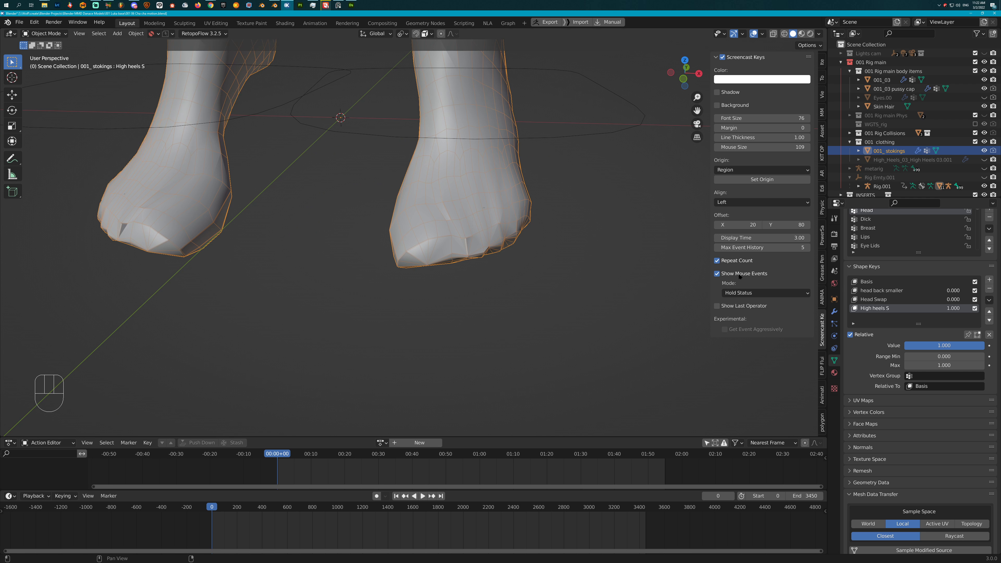
pyautogui.click(989, 281)
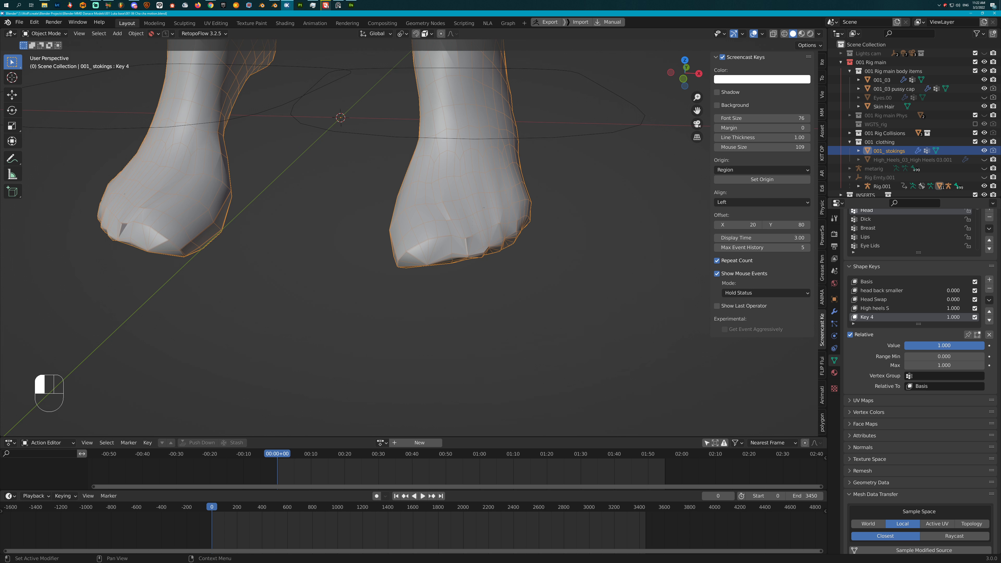
# - Open the stockings in the Sculpting workspace, in Sculpt Mode with Key 4 as the active shape key
pyautogui.scroll(2, 542, 255)
pyautogui.moveTo(538, 254); pyautogui.dragTo(506, 283, button='middle')
pyautogui.moveTo(463, 235); pyautogui.dragTo(449, 209, button='middle')
pyautogui.moveTo(409, 253); pyautogui.dragTo(564, 241, button='middle')
pyautogui.scroll(-2, 501, 244)
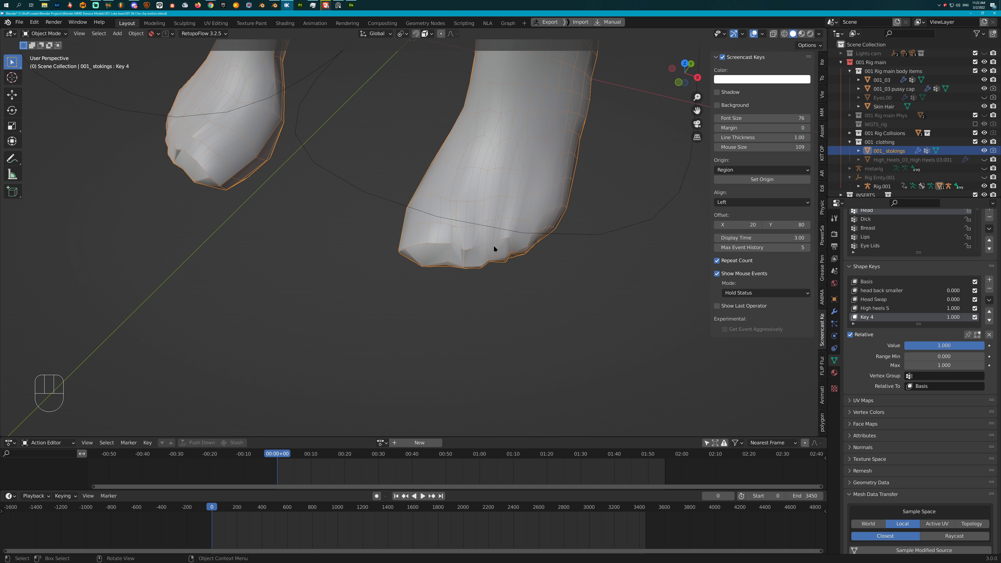
pyautogui.moveTo(443, 241); pyautogui.dragTo(438, 223, button='middle')
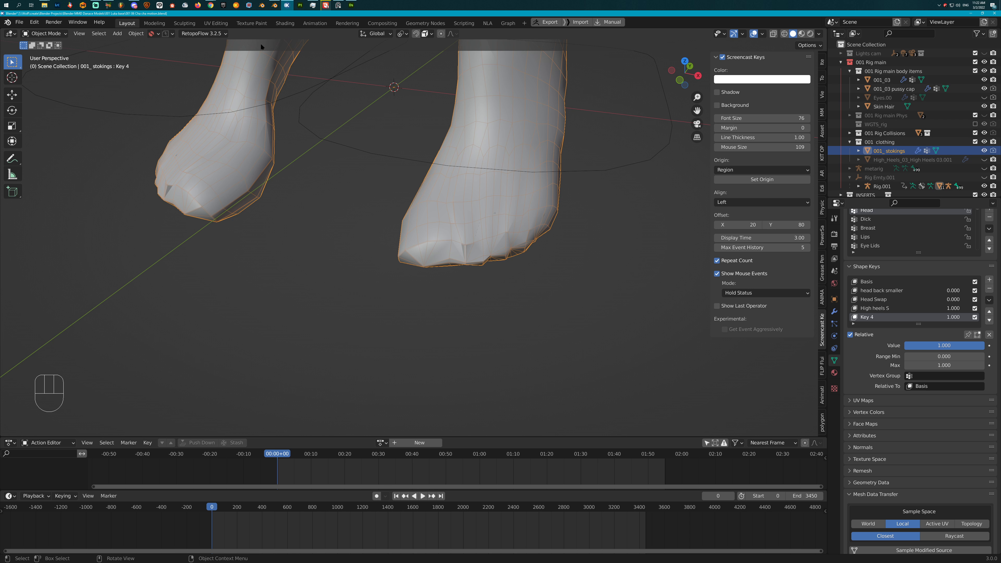
pyautogui.click(195, 24)
pyautogui.scroll(1, 536, 223)
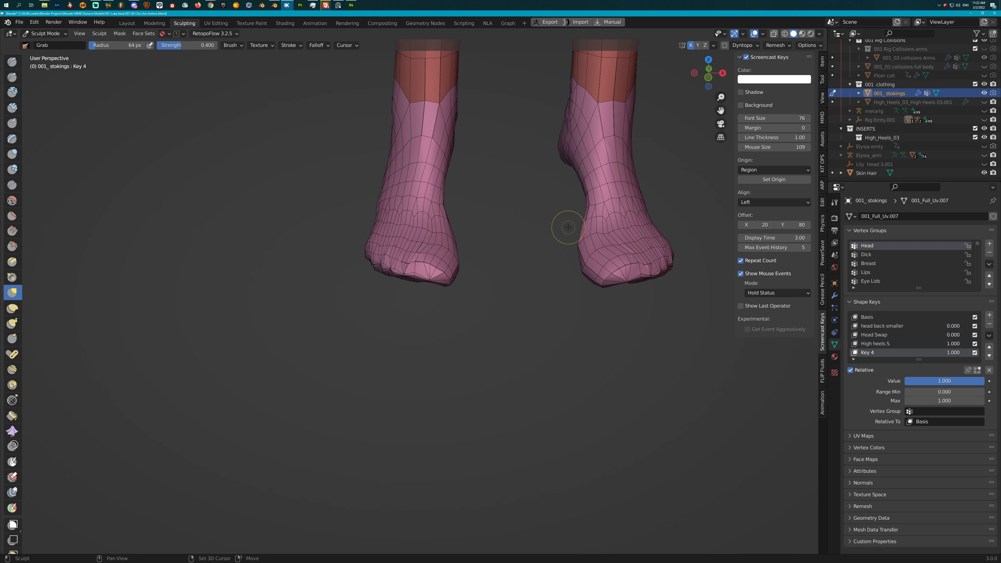
pyautogui.keyDown('shift'); pyautogui.moveTo(569, 227); pyautogui.dragTo(353, 261, button='middle'); pyautogui.keyUp('shift')
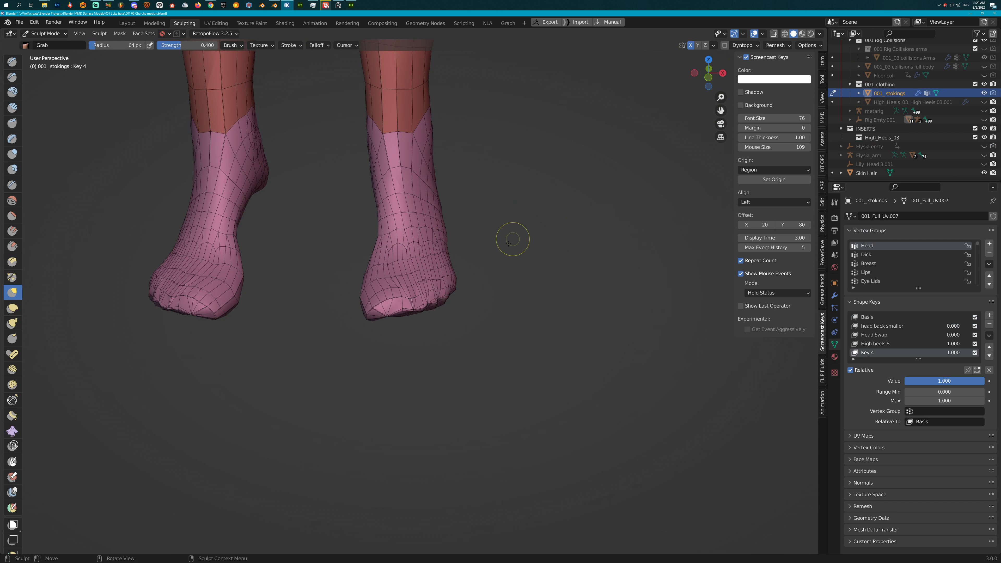
pyautogui.moveTo(508, 242); pyautogui.dragTo(493, 259, button='middle')
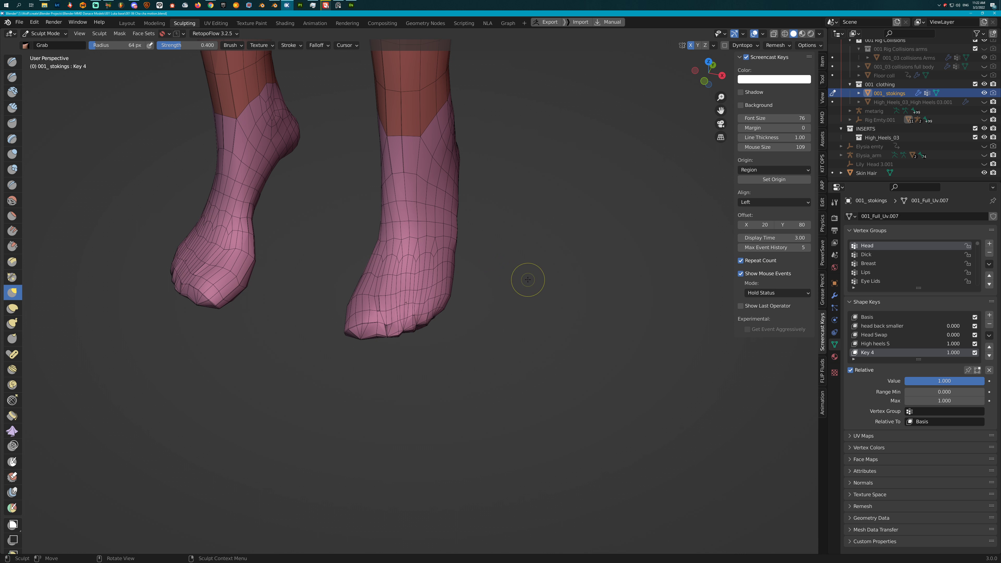
pyautogui.press('Tab')
pyautogui.press('Tab')
pyautogui.press('Tab')
pyautogui.press('Tab')
# - Enlarge the brush radius to 208 px and pull the big toe side of the stocking inward with Elastic Deform
pyautogui.scroll(3, 473, 301)
pyautogui.keyDown('shift'); pyautogui.moveTo(469, 320); pyautogui.dragTo(561, 275, button='middle'); pyautogui.keyUp('shift')
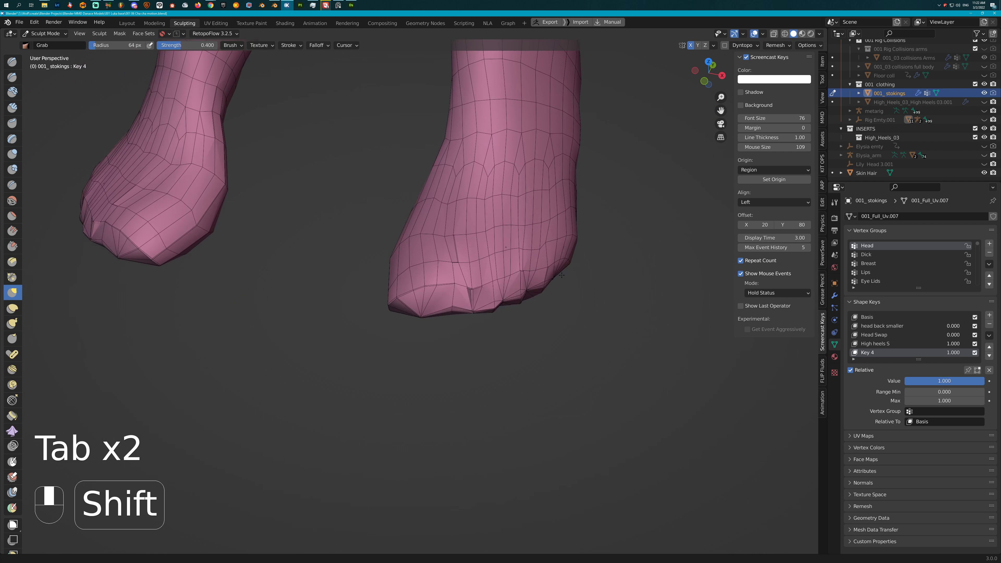
pyautogui.scroll(2, 495, 312)
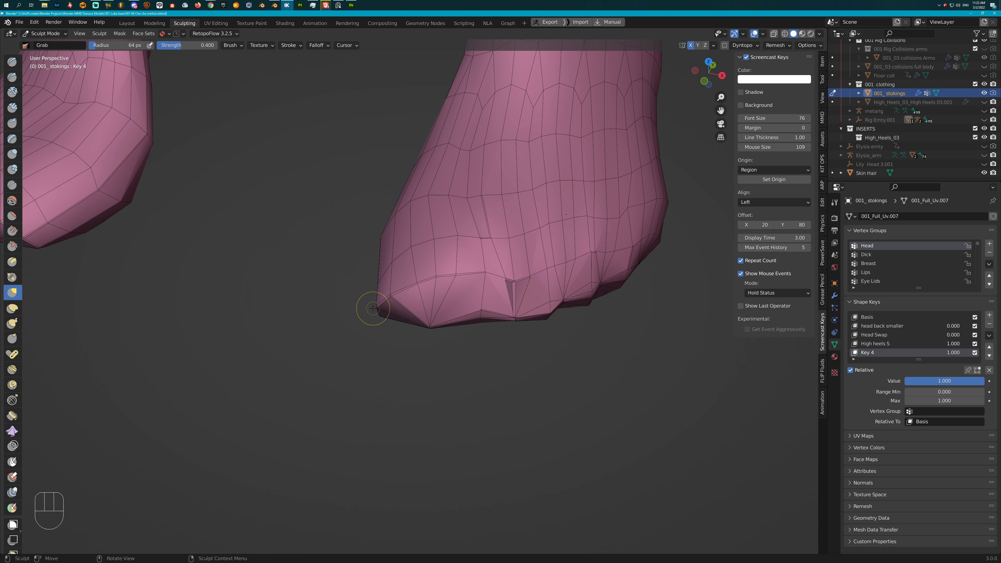
pyautogui.press('f')
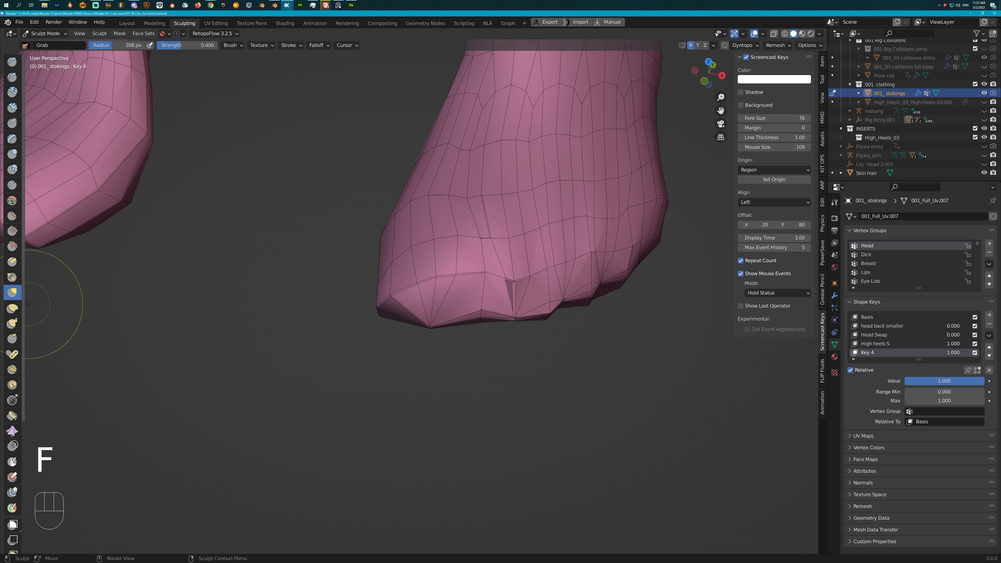
pyautogui.click(15, 307)
pyautogui.moveTo(382, 296); pyautogui.dragTo(507, 271)
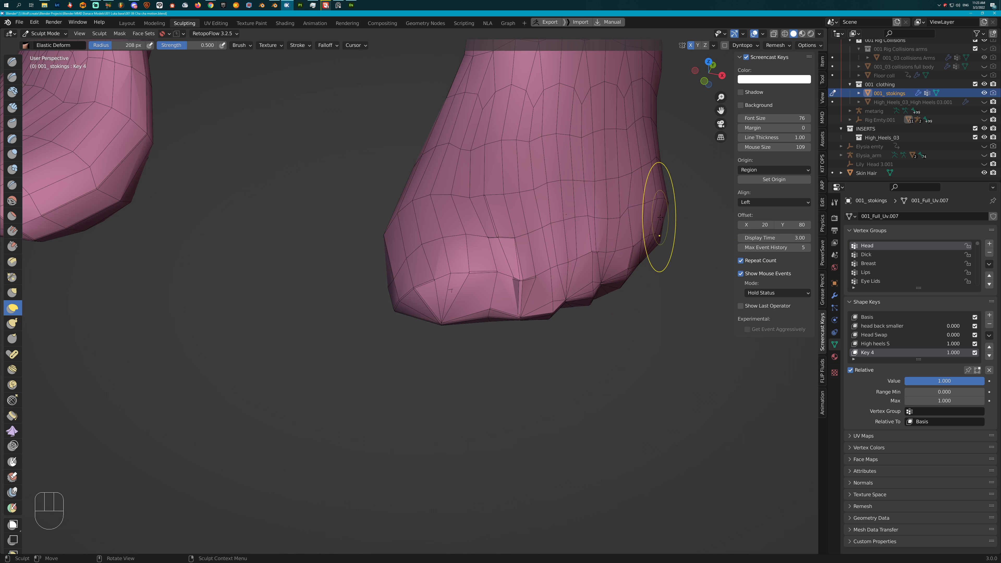
# - Pull the outer edge and the small toe tips of the stocking inward and up with Elastic Deform
pyautogui.moveTo(659, 217)
pyautogui.mouseDown()
pyautogui.moveTo(641, 230)
pyautogui.moveTo(662, 216)
pyautogui.mouseUp()
pyautogui.moveTo(623, 267)
pyautogui.mouseDown()
pyautogui.moveTo(613, 254)
pyautogui.moveTo(587, 266)
pyautogui.mouseUp()
pyautogui.moveTo(564, 298); pyautogui.dragTo(567, 289)
pyautogui.moveTo(534, 310); pyautogui.dragTo(535, 299)
pyautogui.moveTo(518, 309); pyautogui.dragTo(521, 296)
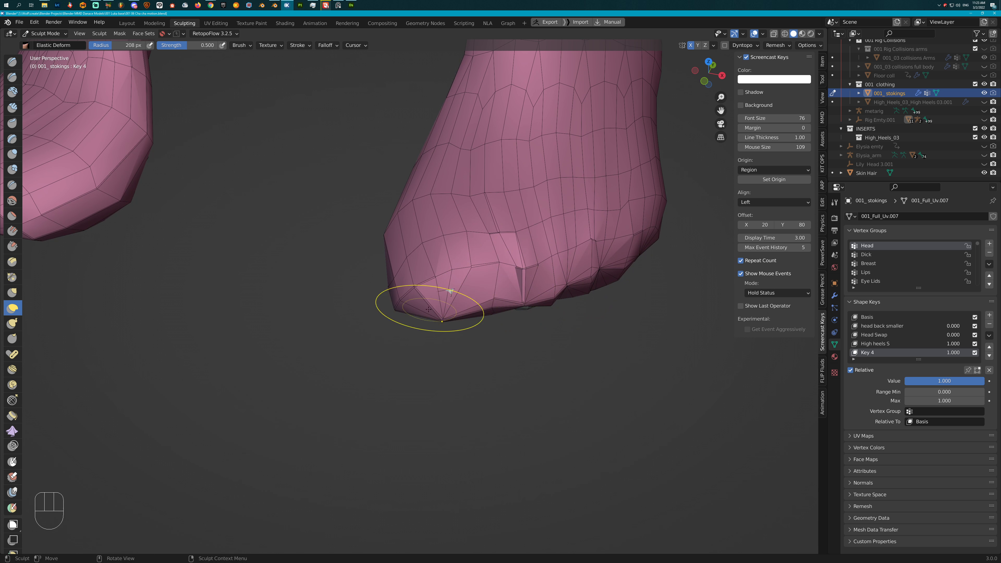
# - Push the big toe tip and the inner side of the forefoot inward to narrow the stocking
pyautogui.moveTo(428, 310); pyautogui.dragTo(404, 292)
pyautogui.moveTo(387, 239)
pyautogui.mouseDown()
pyautogui.moveTo(431, 217)
pyautogui.moveTo(391, 239)
pyautogui.mouseUp()
pyautogui.moveTo(400, 243); pyautogui.dragTo(410, 242)
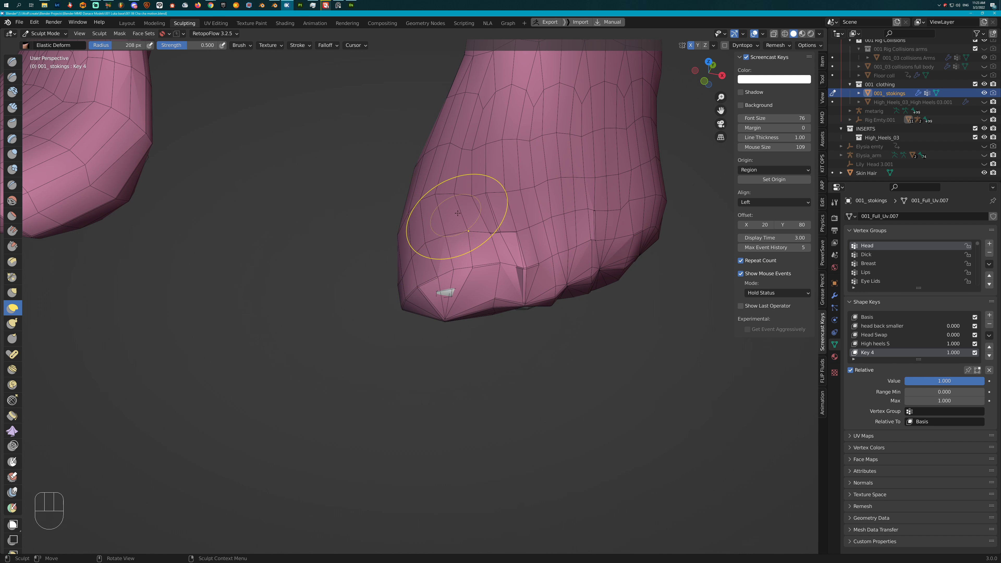
# - Smooth the stocking mesh across the top of the forefoot and along the toe tips
pyautogui.keyDown('shift'); pyautogui.moveTo(471, 208); pyautogui.dragTo(612, 189); pyautogui.keyUp('shift')
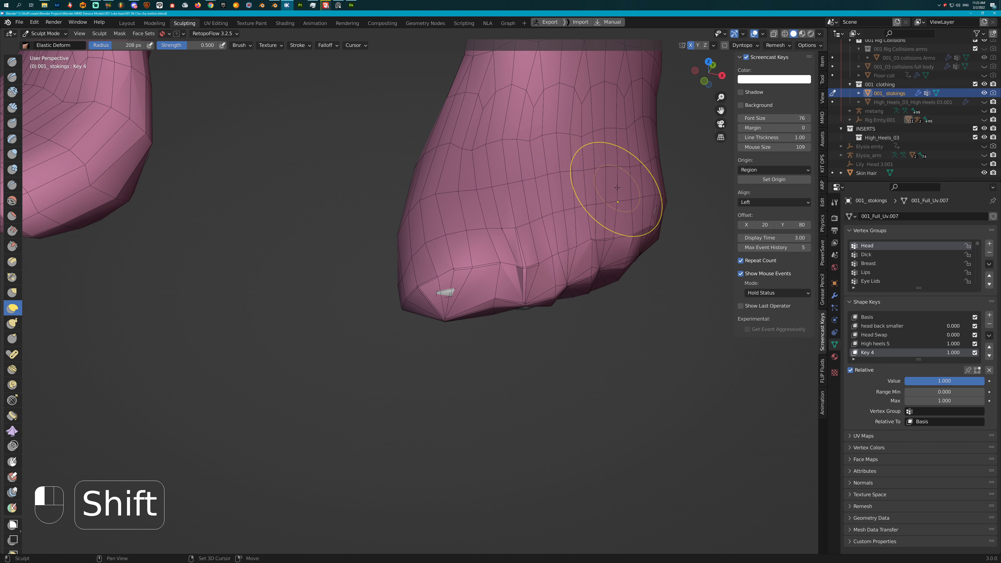
pyautogui.keyDown('shift'); pyautogui.moveTo(568, 234); pyautogui.dragTo(472, 253); pyautogui.keyUp('shift')
pyautogui.moveTo(487, 270)
pyautogui.mouseDown(button='middle')
pyautogui.moveTo(410, 323)
pyautogui.moveTo(402, 314)
pyautogui.mouseUp(button='middle')
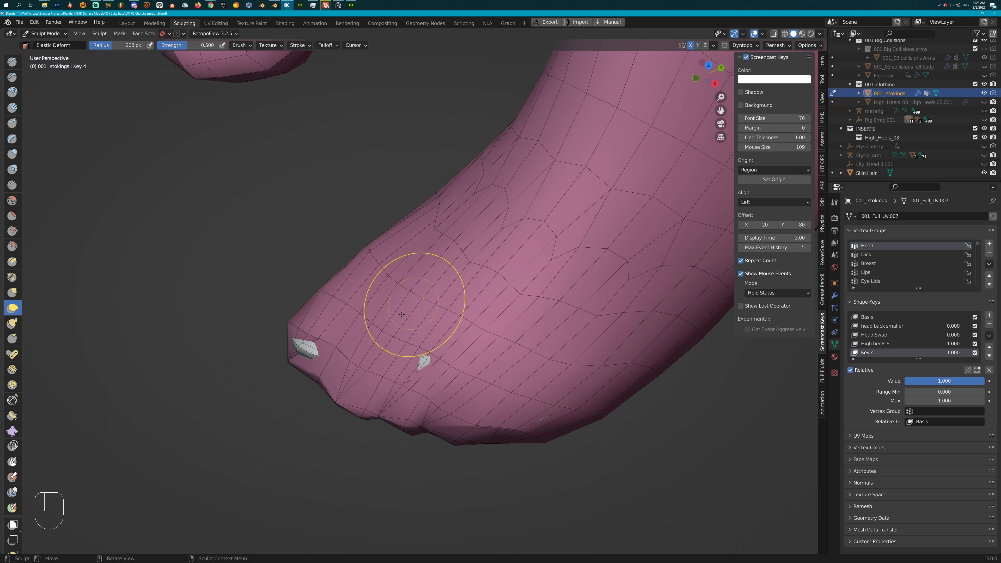
pyautogui.moveTo(437, 357); pyautogui.dragTo(435, 335, button='middle')
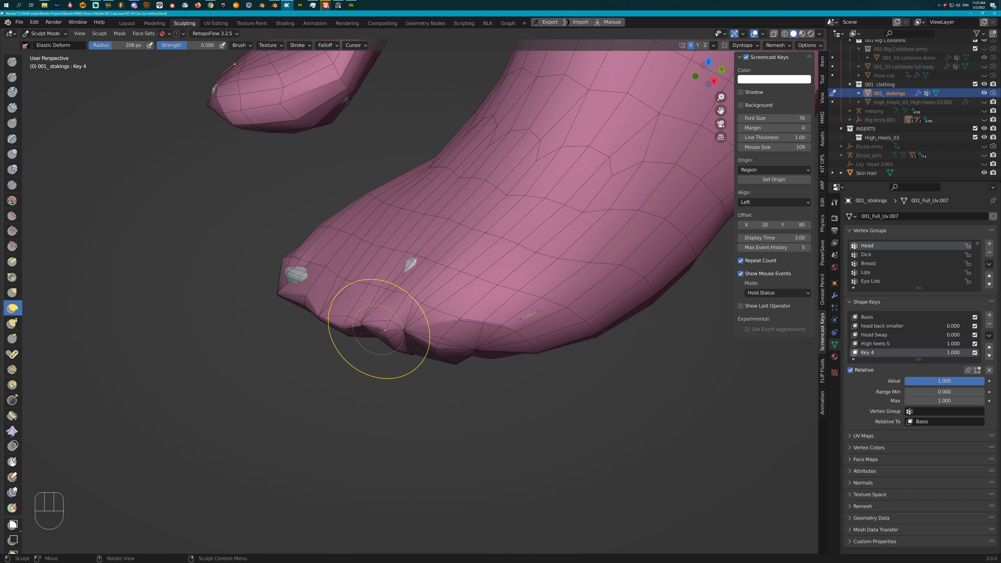
pyautogui.moveTo(378, 331)
pyautogui.mouseDown()
pyautogui.moveTo(397, 321)
pyautogui.moveTo(453, 330)
pyautogui.moveTo(363, 337)
pyautogui.moveTo(342, 319)
pyautogui.mouseUp()
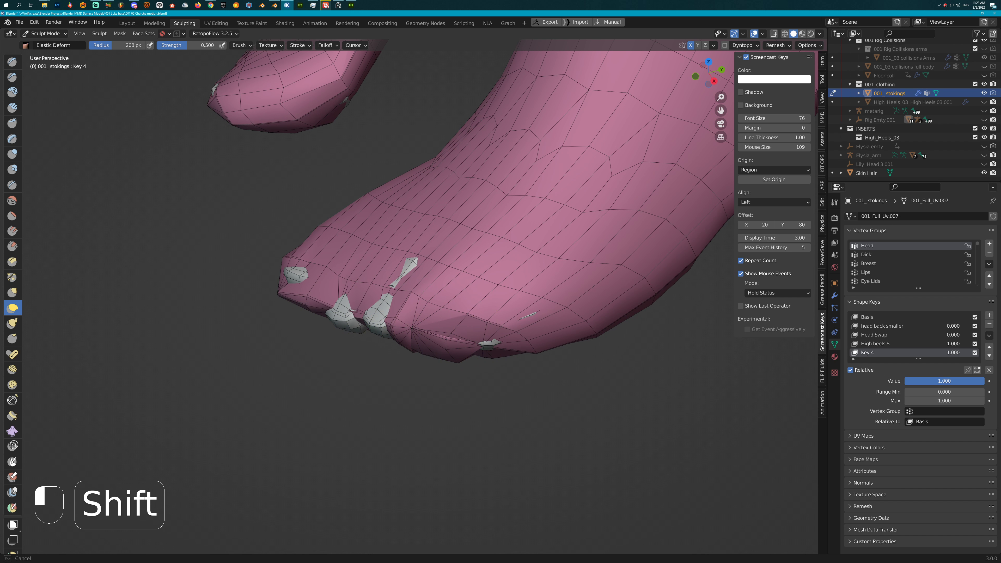
# - Smooth the inner side of the forefoot behind the big toe and pull the stocking outward over the exposed skin
pyautogui.moveTo(346, 312); pyautogui.dragTo(424, 286, button='middle')
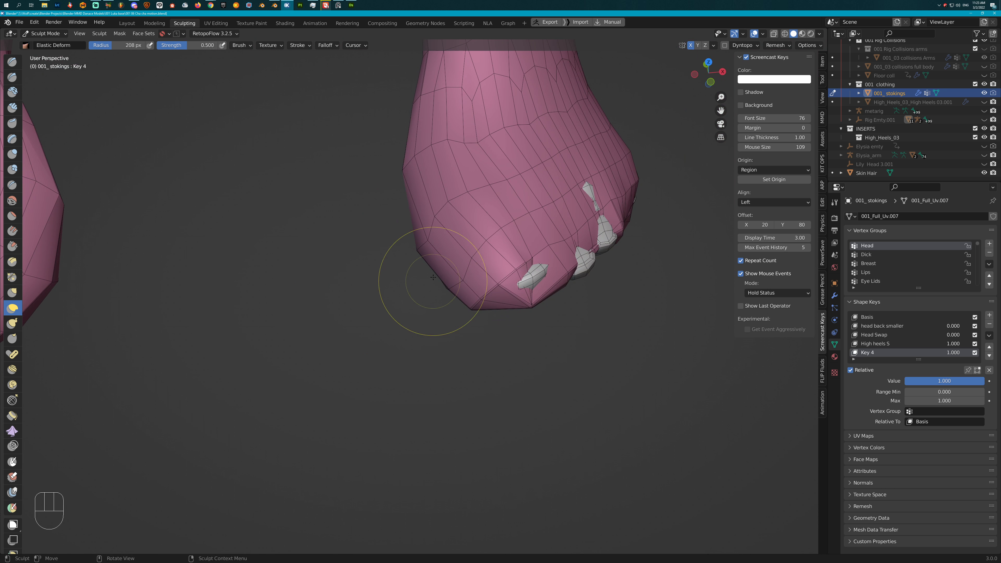
pyautogui.keyDown('shift'); pyautogui.moveTo(436, 255); pyautogui.dragTo(424, 241); pyautogui.keyUp('shift')
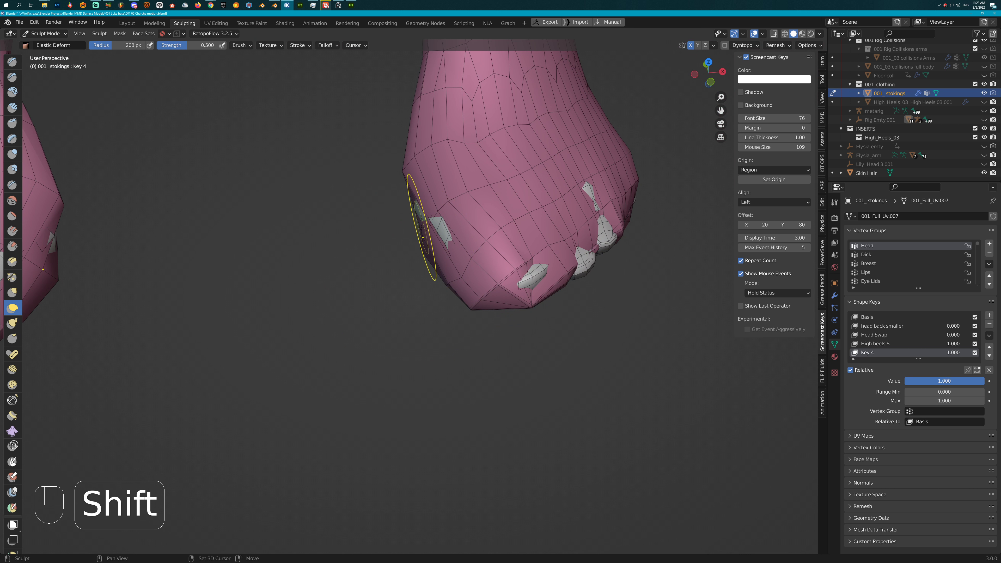
pyautogui.moveTo(421, 173)
pyautogui.keyDown('shift'); pyautogui.mouseDown()
pyautogui.moveTo(418, 162)
pyautogui.moveTo(435, 153)
pyautogui.moveTo(408, 111)
pyautogui.moveTo(420, 106)
pyautogui.moveTo(437, 136)
pyautogui.mouseUp(); pyautogui.keyUp('shift')
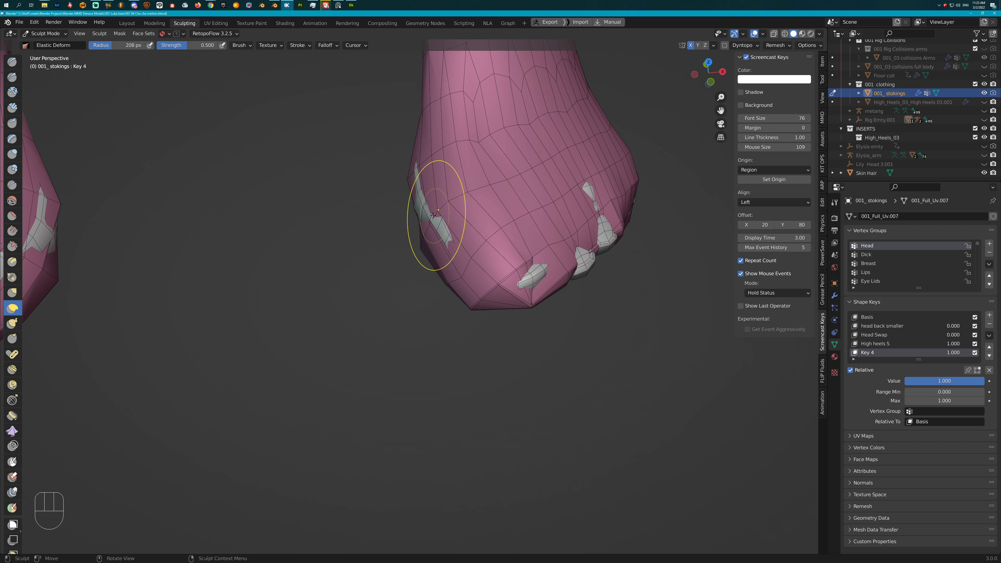
pyautogui.moveTo(429, 214); pyautogui.dragTo(411, 213)
# - Smooth the underside of the toes and pull the stocking's inner edge outward over the foot with Elastic Deform
pyautogui.moveTo(423, 237); pyautogui.dragTo(437, 168, button='middle')
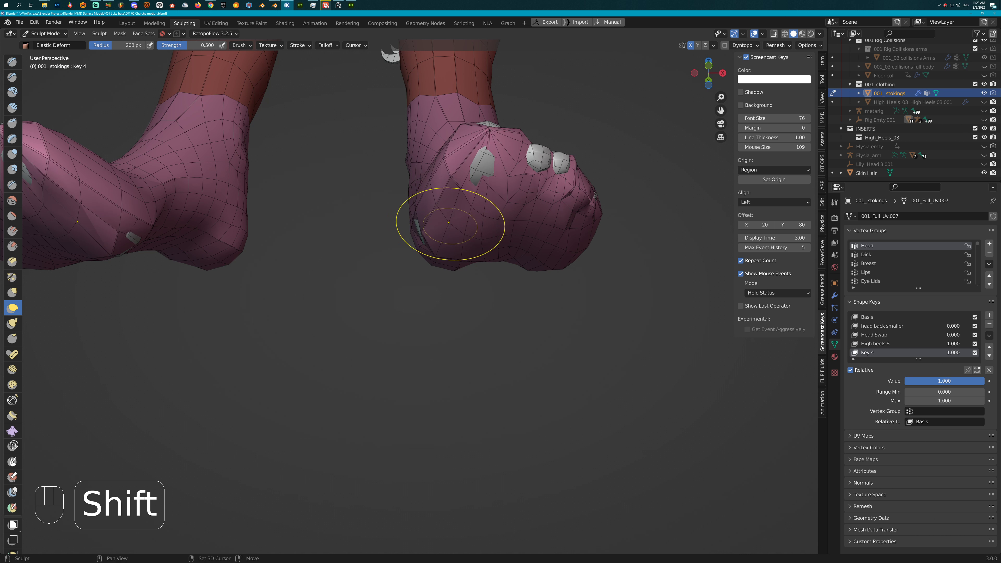
pyautogui.keyDown('shift'); pyautogui.moveTo(533, 217); pyautogui.dragTo(559, 199); pyautogui.keyUp('shift')
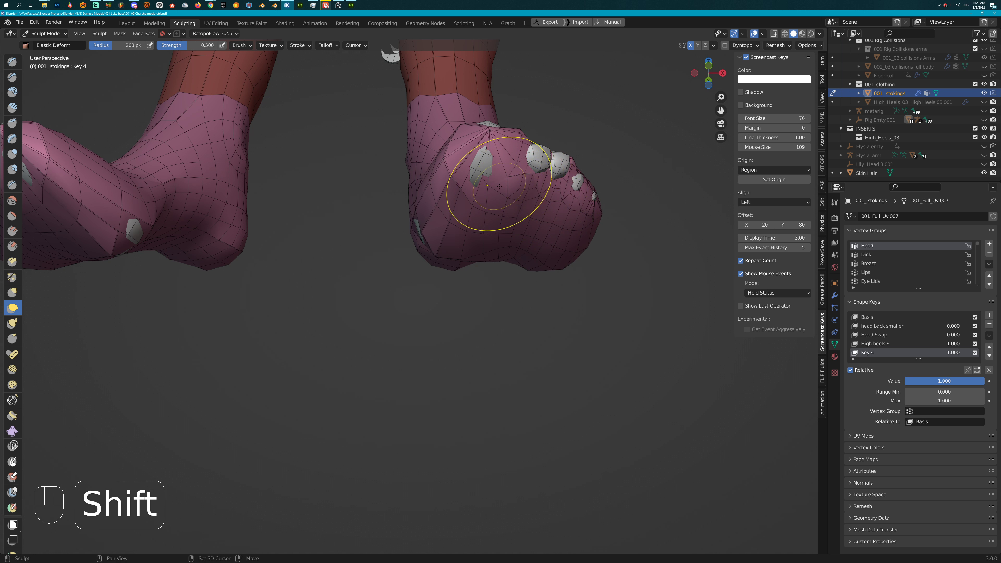
pyautogui.keyDown('shift'); pyautogui.moveTo(499, 180); pyautogui.dragTo(491, 180); pyautogui.keyUp('shift')
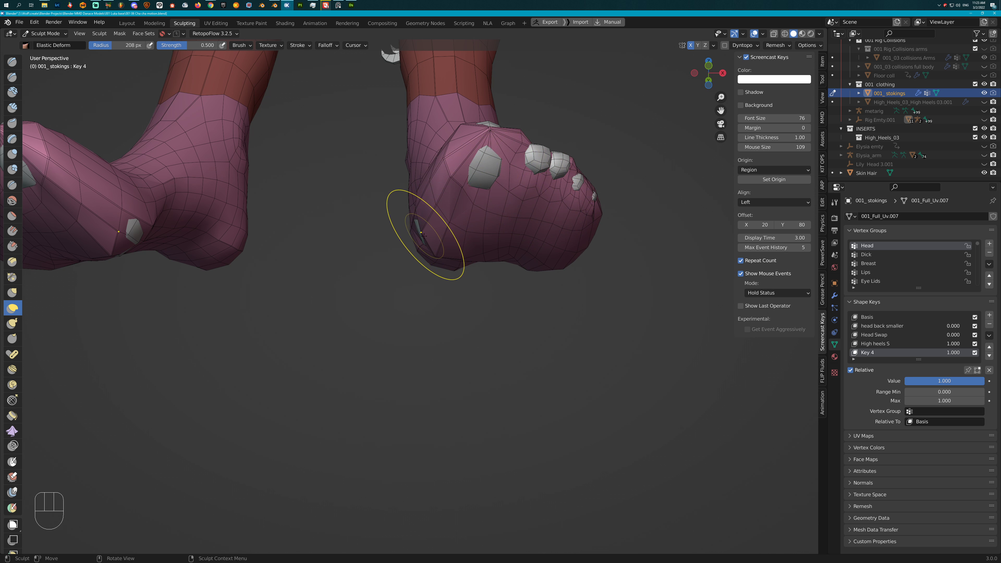
pyautogui.moveTo(422, 233); pyautogui.dragTo(411, 239)
pyautogui.moveTo(422, 240); pyautogui.dragTo(451, 223, button='middle')
pyautogui.moveTo(418, 254)
pyautogui.mouseDown()
pyautogui.moveTo(411, 250)
pyautogui.moveTo(435, 271)
pyautogui.mouseUp()
pyautogui.moveTo(500, 268)
pyautogui.mouseDown(button='middle')
pyautogui.moveTo(438, 307)
pyautogui.moveTo(398, 294)
pyautogui.mouseUp(button='middle')
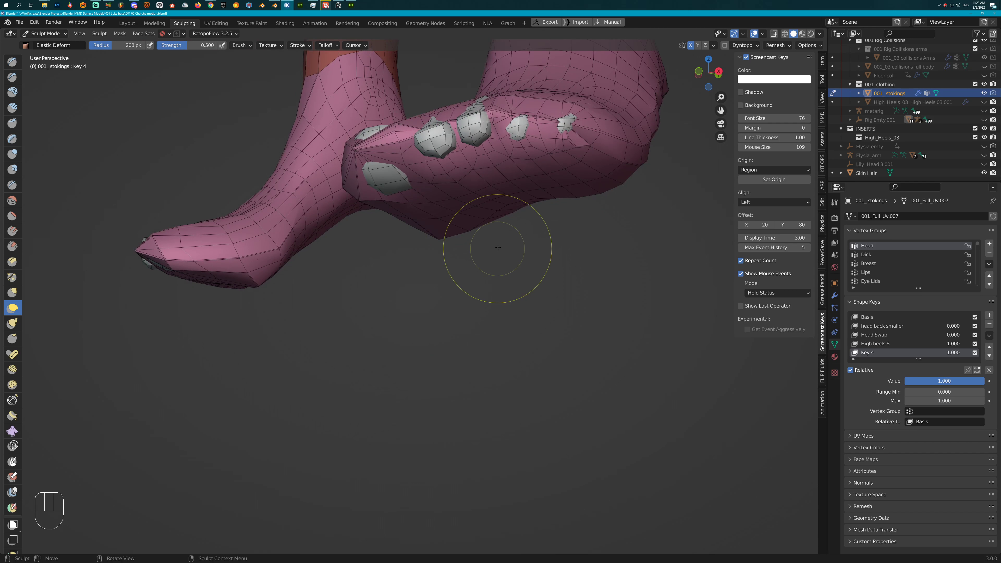
# - Use the Grab brush to pull the stocking over the exposed middle and small toes
pyautogui.moveTo(495, 246); pyautogui.dragTo(337, 258, button='middle')
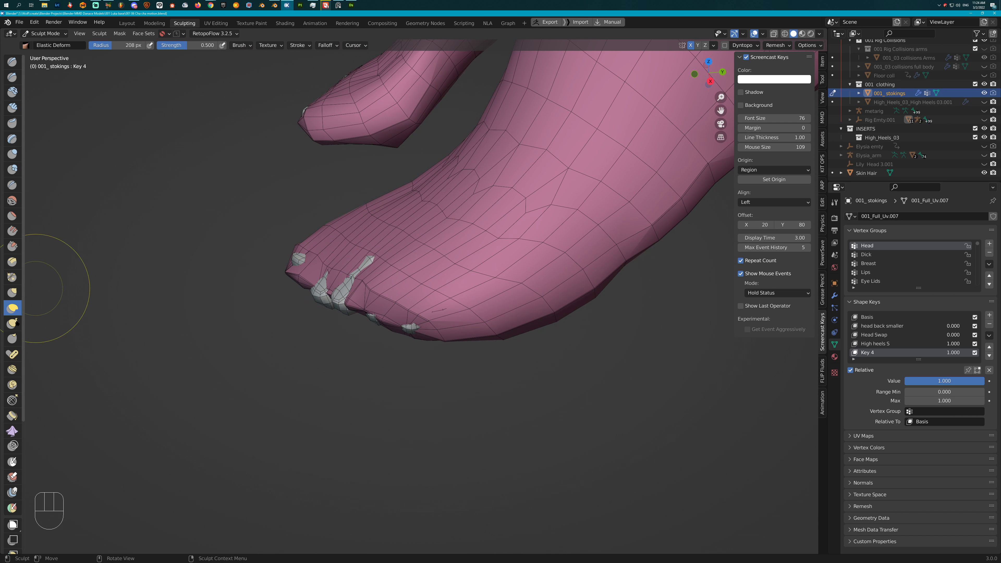
pyautogui.click(10, 294)
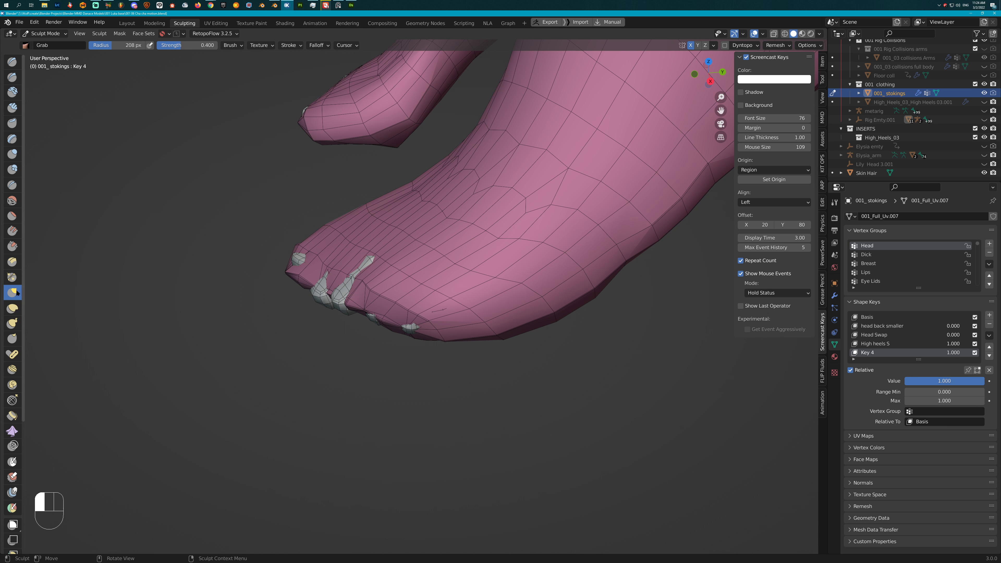
pyautogui.moveTo(297, 280); pyautogui.dragTo(293, 297, button='middle')
pyautogui.scroll(1, 321, 294)
pyautogui.moveTo(327, 307); pyautogui.dragTo(318, 304)
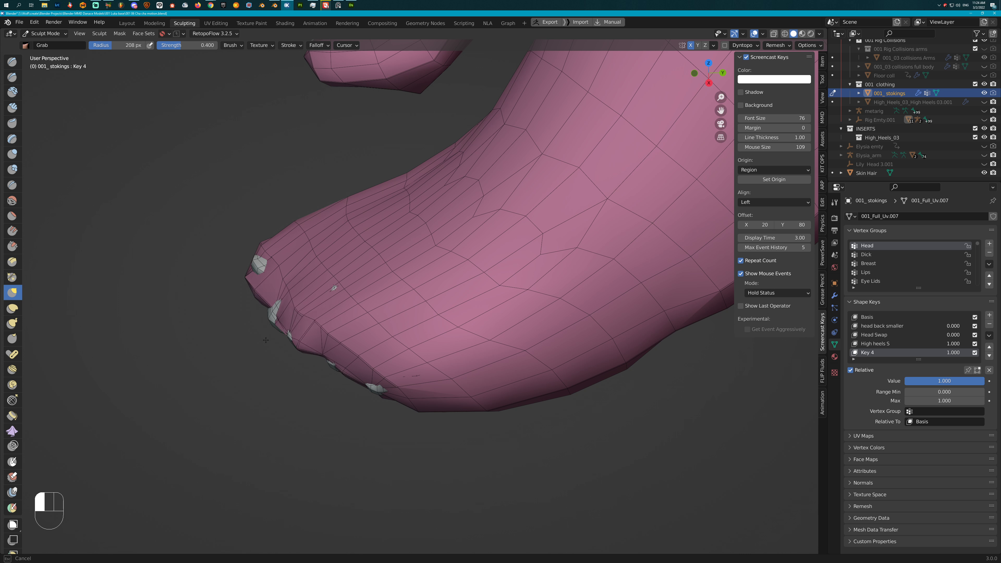
pyautogui.moveTo(255, 348); pyautogui.dragTo(257, 349)
pyautogui.moveTo(330, 357)
pyautogui.mouseDown()
pyautogui.moveTo(366, 378)
pyautogui.moveTo(366, 402)
pyautogui.mouseUp()
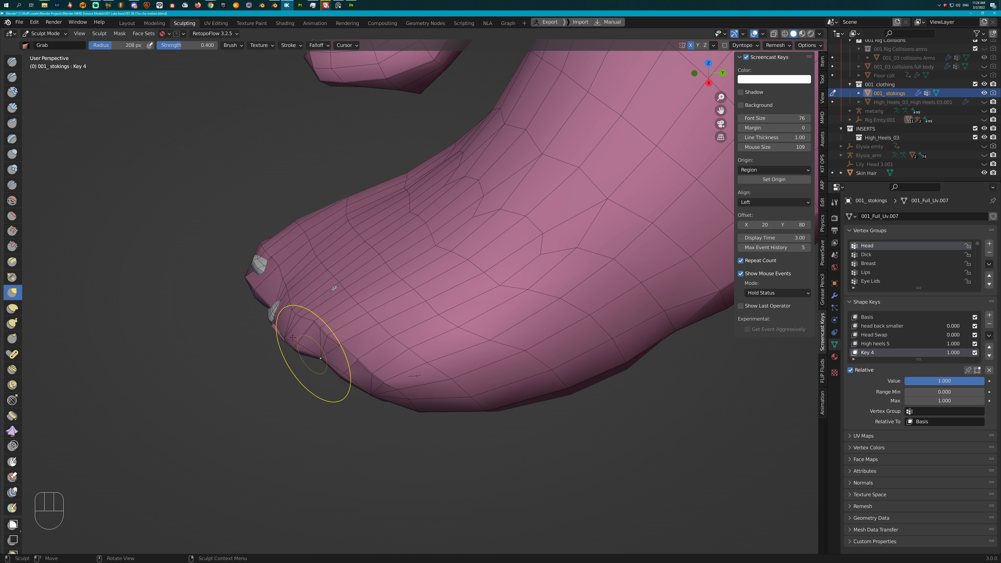
# - Grab the stocking outward over the big toe tip, the neighbouring toe and the exposed patch above the toes
pyautogui.moveTo(264, 260); pyautogui.dragTo(238, 259)
pyautogui.moveTo(282, 314); pyautogui.dragTo(263, 310)
pyautogui.moveTo(337, 286); pyautogui.dragTo(323, 275)
pyautogui.moveTo(258, 254); pyautogui.dragTo(258, 264)
pyautogui.moveTo(260, 267)
pyautogui.mouseDown(button='middle')
pyautogui.moveTo(384, 215)
pyautogui.moveTo(372, 211)
pyautogui.mouseUp(button='middle')
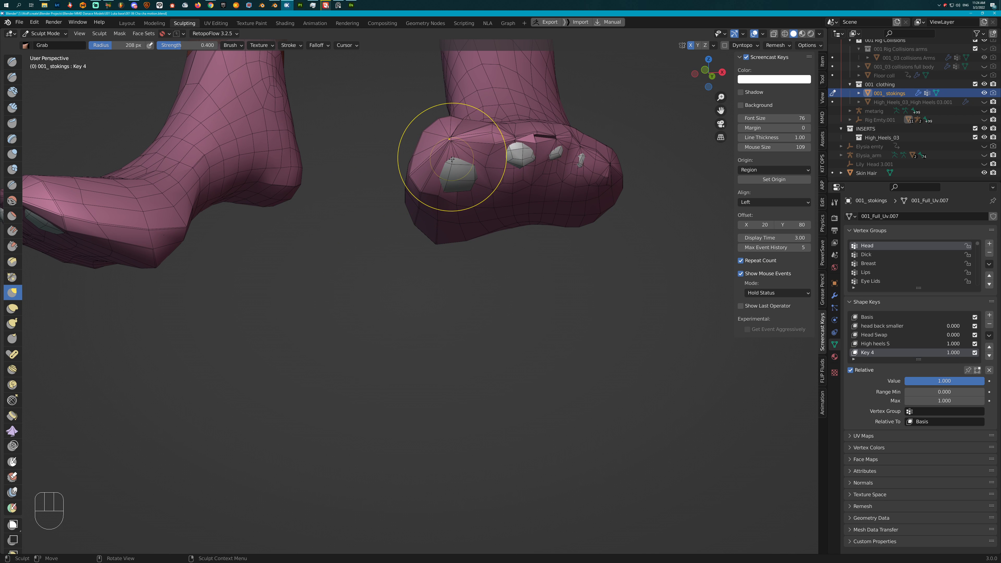
# - Grab the stocking's front edge outward and down to cover the skin still poking through along the toe tips
pyautogui.moveTo(451, 151)
pyautogui.mouseDown()
pyautogui.moveTo(455, 203)
pyautogui.moveTo(496, 174)
pyautogui.moveTo(523, 188)
pyautogui.moveTo(528, 177)
pyautogui.mouseUp()
pyautogui.moveTo(529, 178); pyautogui.dragTo(565, 206, button='middle')
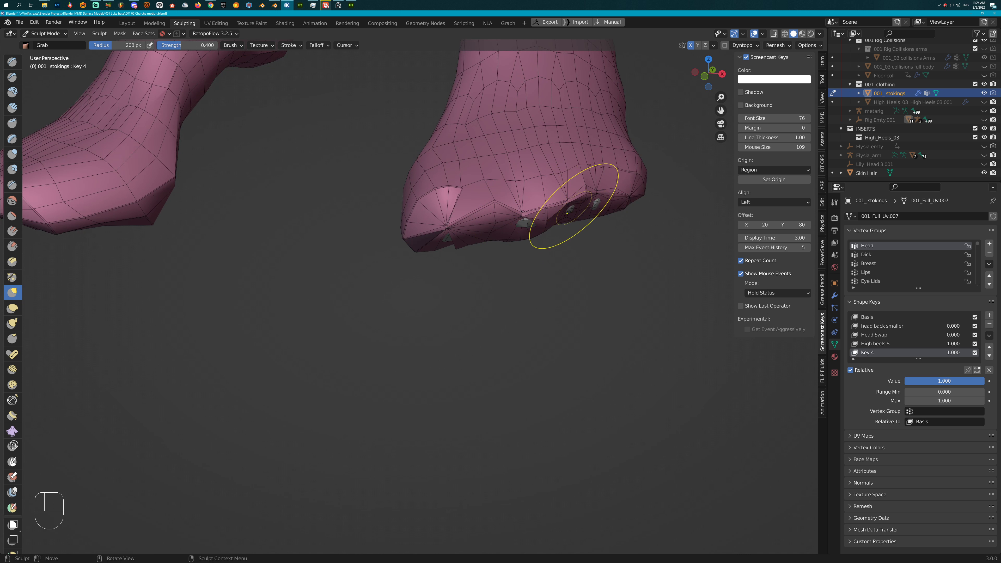
pyautogui.moveTo(575, 206); pyautogui.dragTo(579, 222)
pyautogui.moveTo(519, 220); pyautogui.dragTo(524, 225)
pyautogui.moveTo(526, 225); pyautogui.dragTo(507, 265, button='middle')
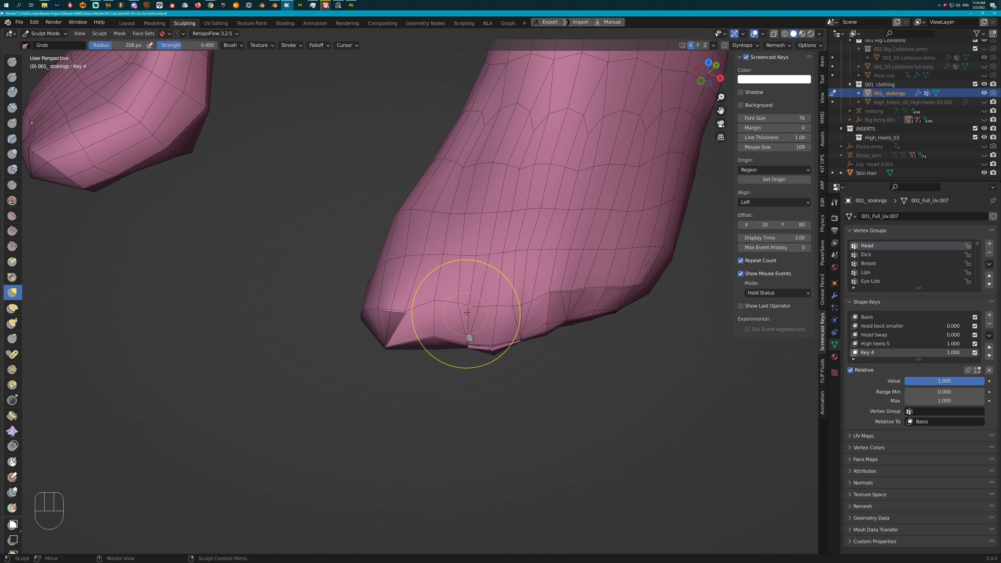
pyautogui.moveTo(471, 310); pyautogui.dragTo(467, 348)
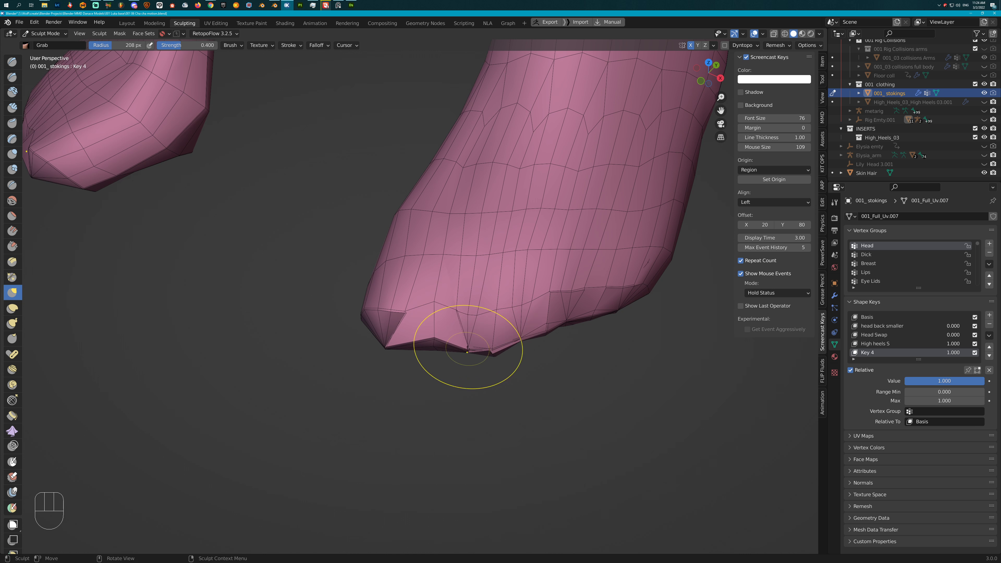
# - Grab the stocking over the exposed patch on the underside of the big toe
pyautogui.moveTo(468, 350); pyautogui.dragTo(479, 243, button='middle')
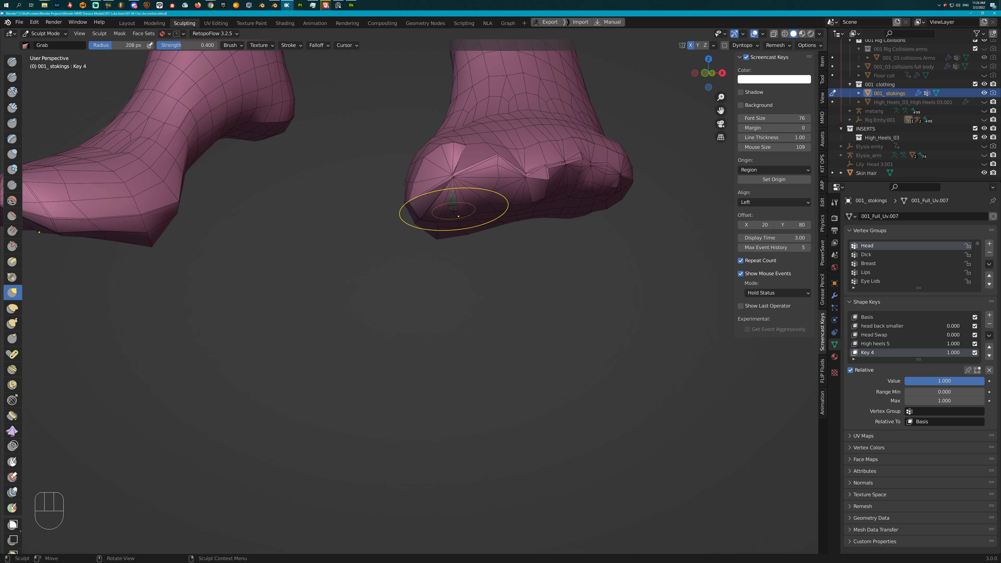
pyautogui.moveTo(453, 210); pyautogui.dragTo(430, 174, button='middle')
pyautogui.moveTo(432, 167)
pyautogui.mouseDown()
pyautogui.moveTo(425, 185)
pyautogui.moveTo(435, 183)
pyautogui.mouseUp()
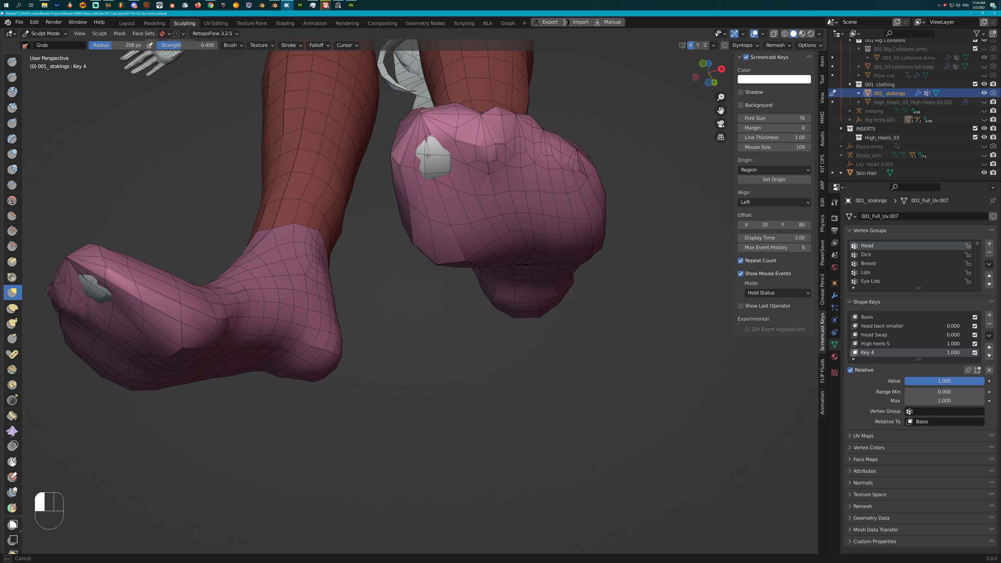
pyautogui.moveTo(435, 183); pyautogui.dragTo(391, 219, button='middle')
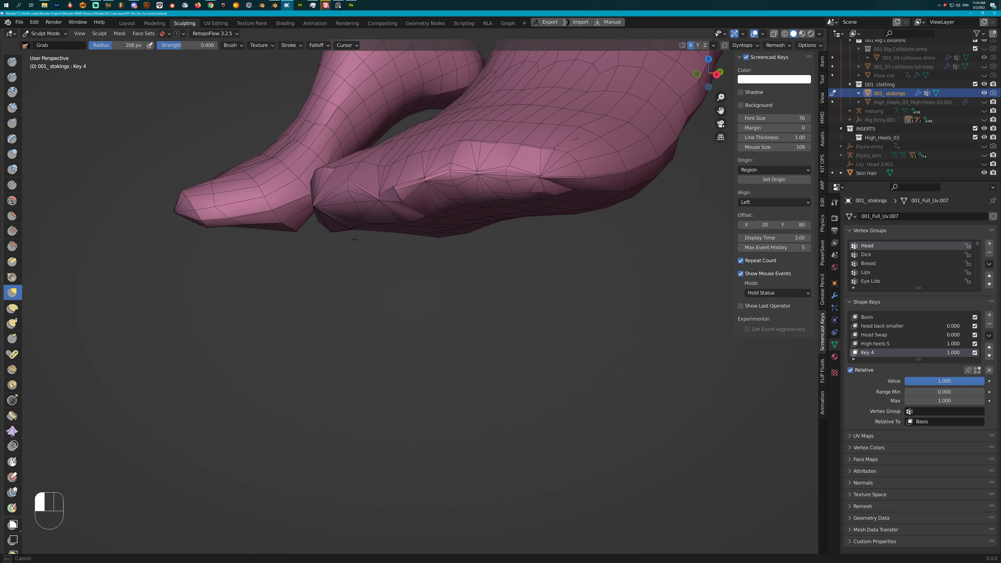
# - Unhide the High_Heels_03 shoes in the 001 clothing collection to compare them with the reshaped toes
pyautogui.moveTo(352, 252); pyautogui.dragTo(499, 283, button='middle')
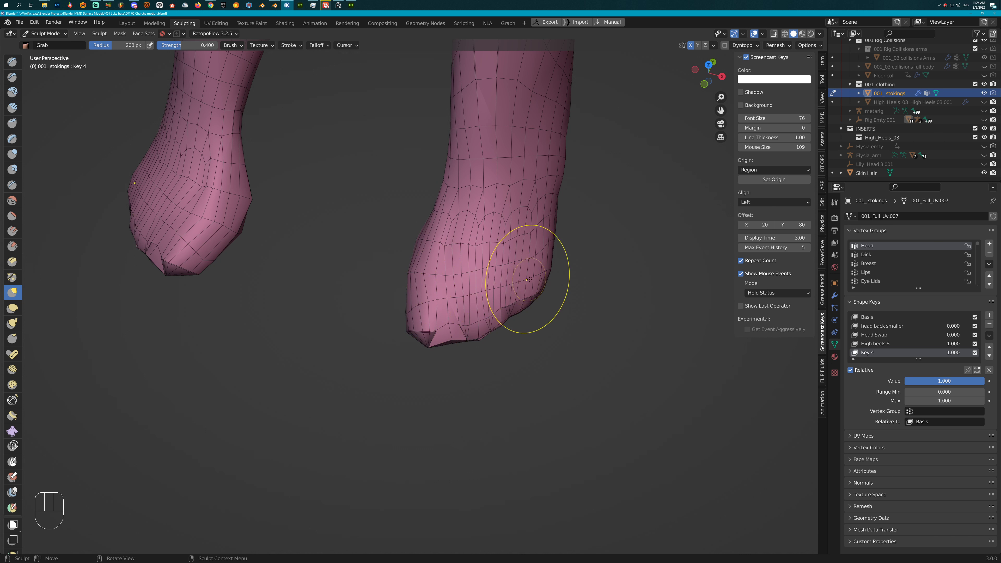
pyautogui.moveTo(583, 272)
pyautogui.mouseDown(button='middle')
pyautogui.moveTo(468, 215)
pyautogui.moveTo(313, 235)
pyautogui.moveTo(518, 197)
pyautogui.moveTo(450, 175)
pyautogui.moveTo(347, 190)
pyautogui.moveTo(504, 253)
pyautogui.mouseUp(button='middle')
pyautogui.scroll(2, 504, 253)
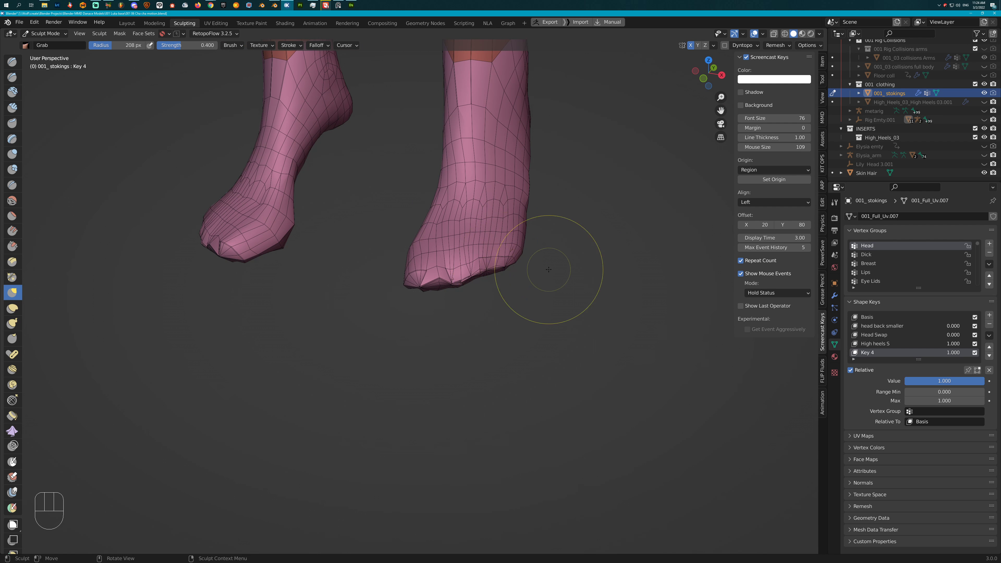
pyautogui.click(983, 101)
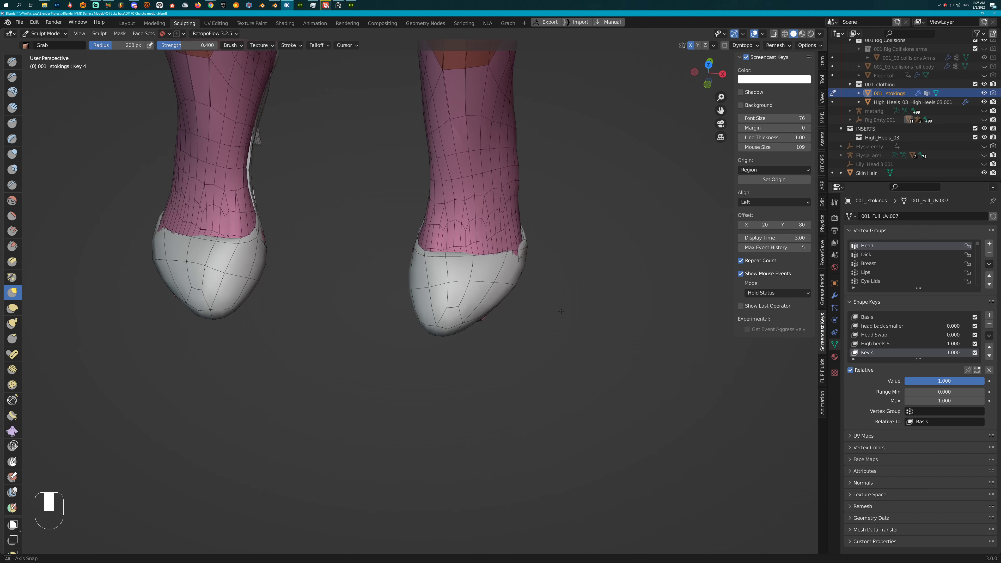